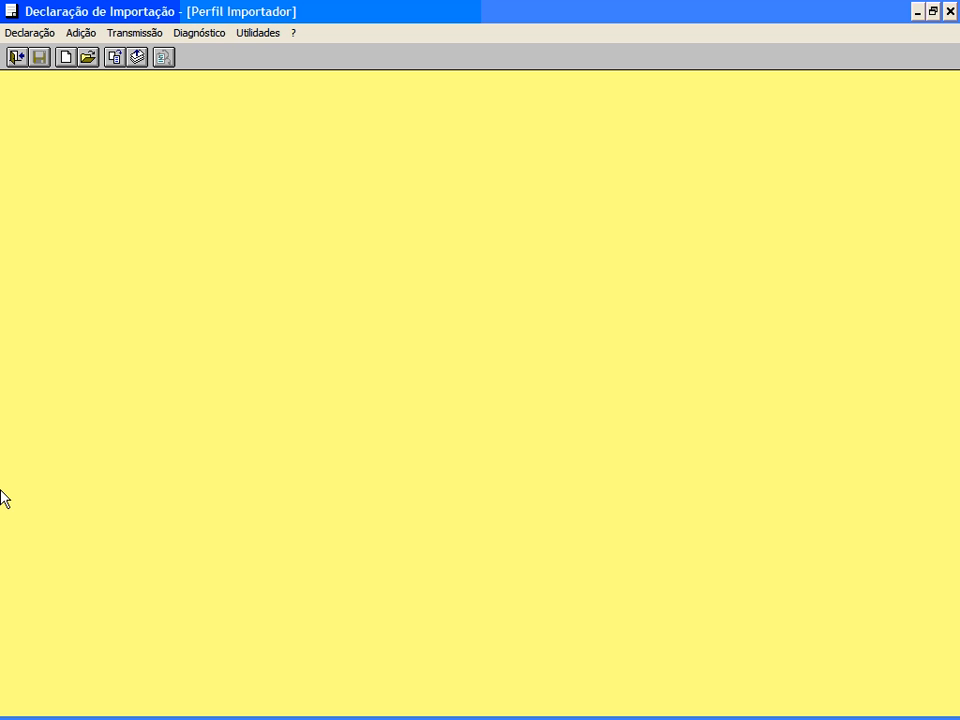
# - Create a new import declaration of type Consumo, after browsing the types for goods coming directly from abroad
pyautogui.click(65, 57)
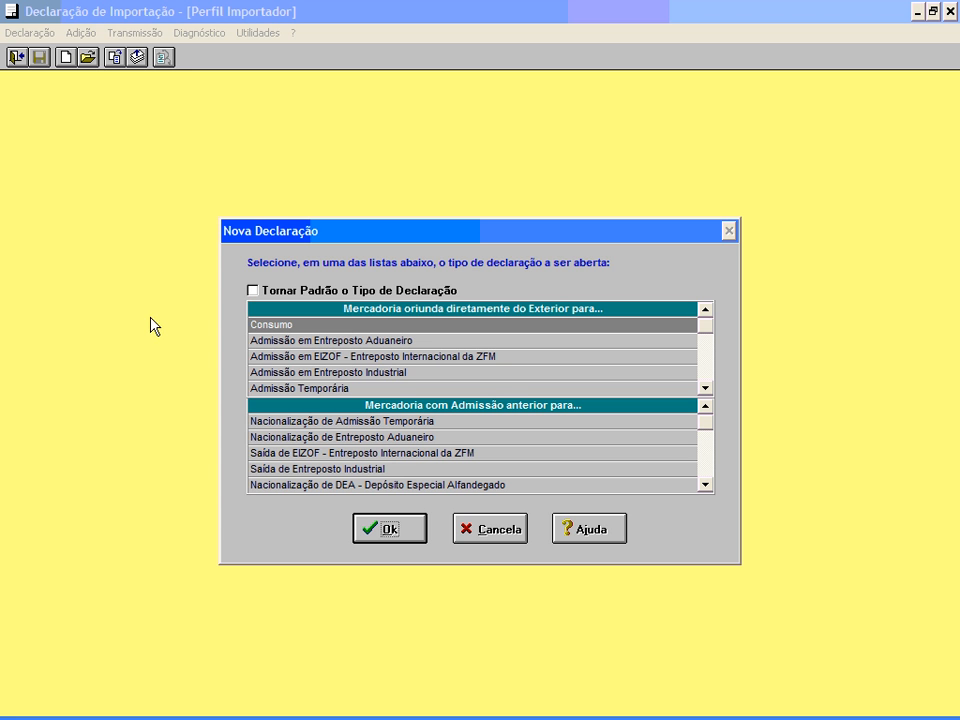
pyautogui.click(292, 342)
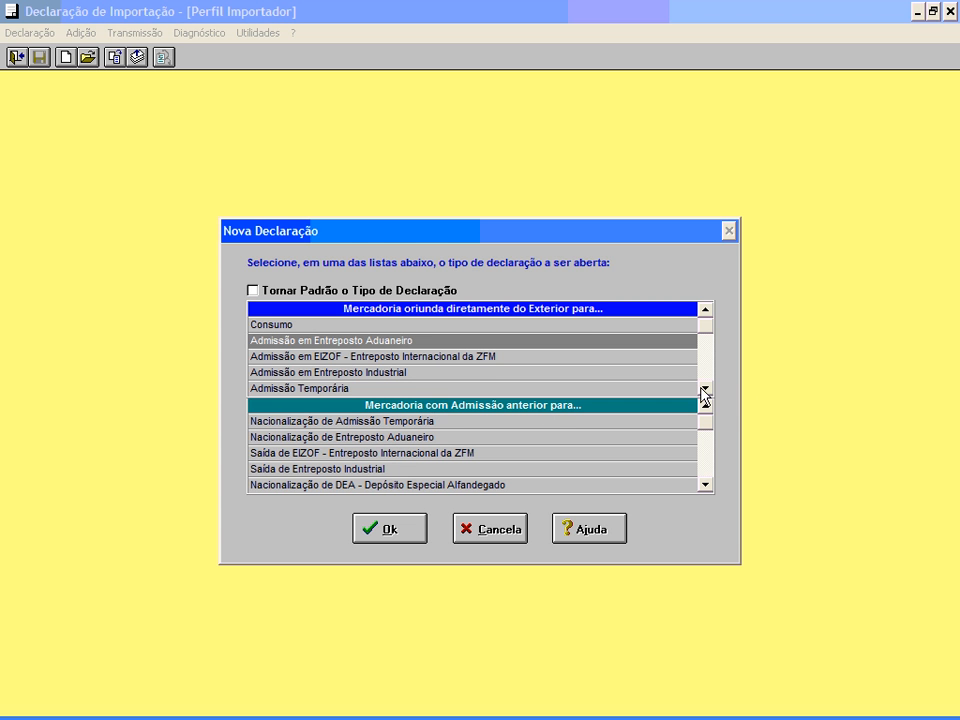
pyautogui.click(453, 357)
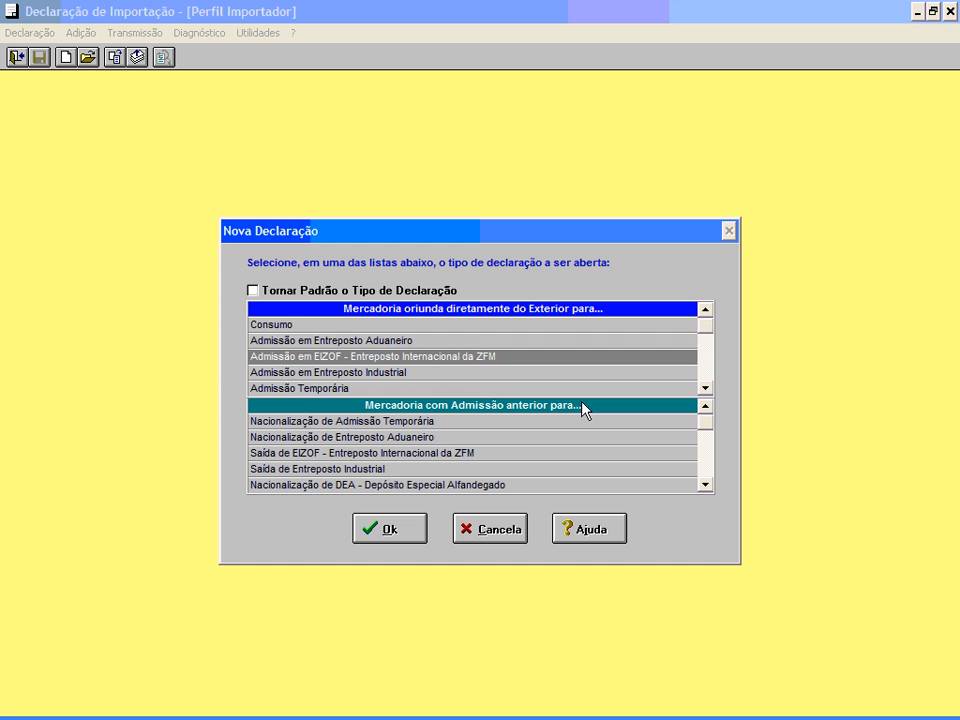
pyautogui.click(706, 389)
pyautogui.click(706, 389)
pyautogui.click(706, 389)
pyautogui.click(706, 389)
pyautogui.click(706, 389)
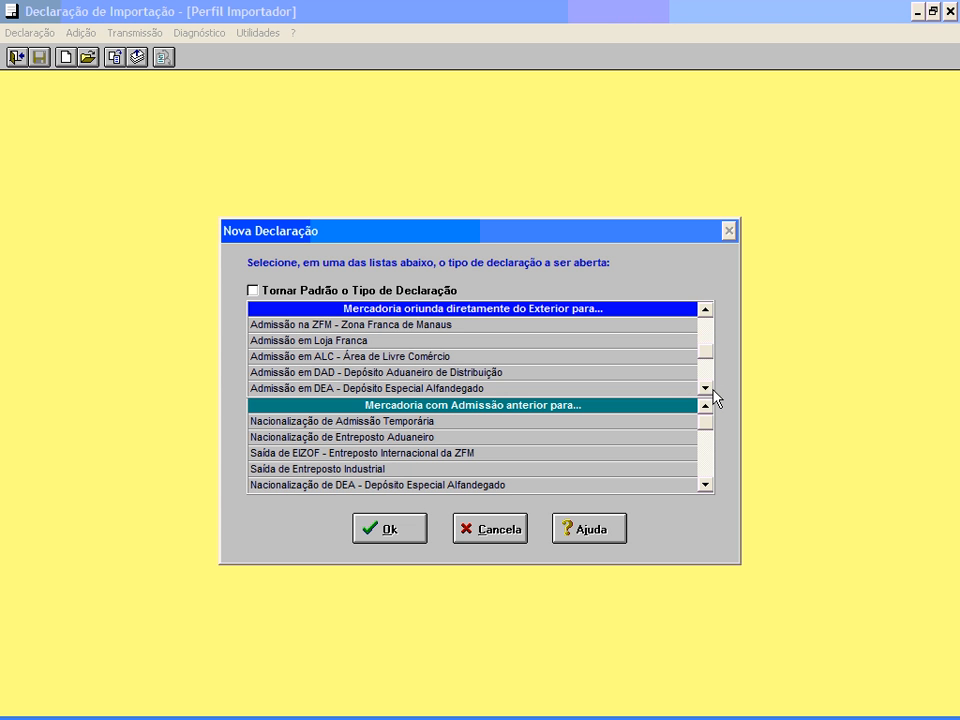
pyautogui.moveTo(708, 358); pyautogui.dragTo(719, 311)
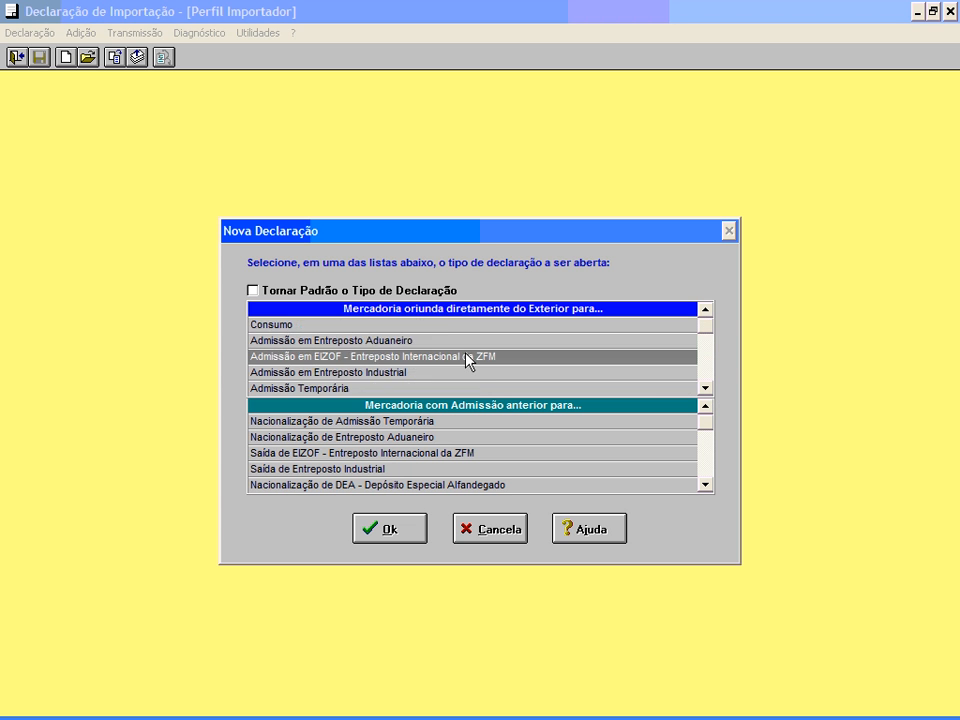
pyautogui.click(325, 329)
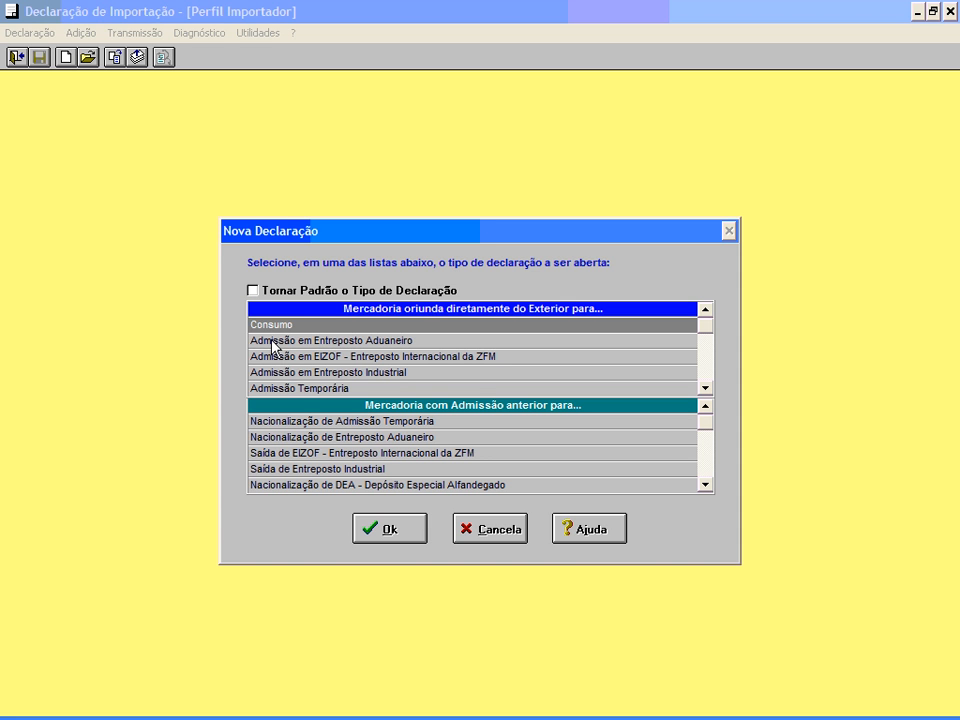
pyautogui.click(390, 530)
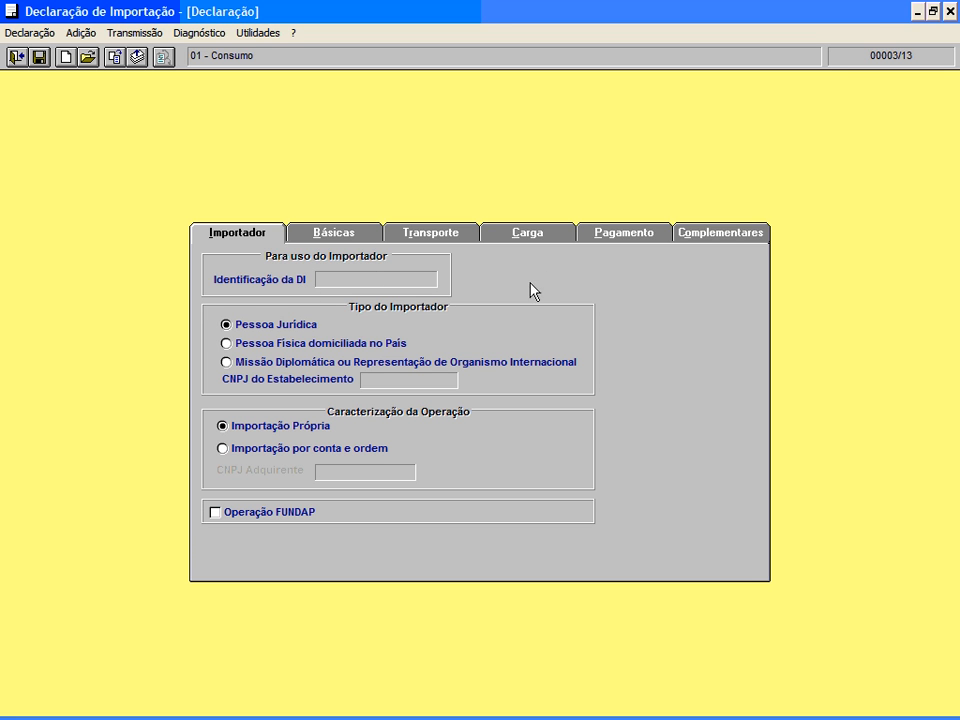
# - Try the importer type Pessoa Física domiciliada no País and return the selection to Pessoa Jurídica
pyautogui.click(235, 345)
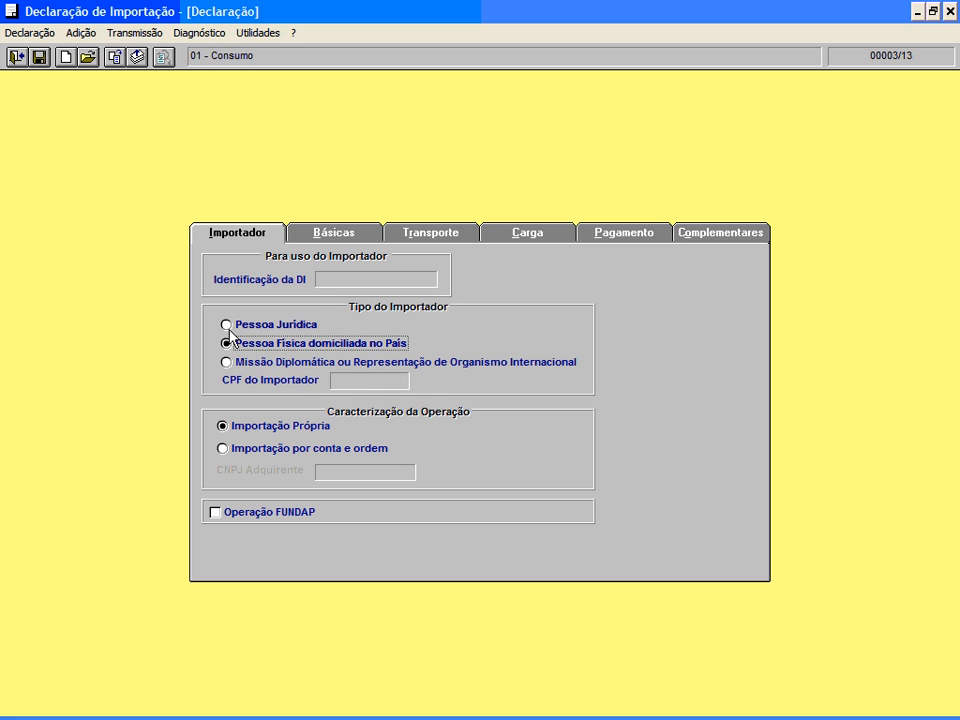
pyautogui.press('Up')
pyautogui.click(384, 379)
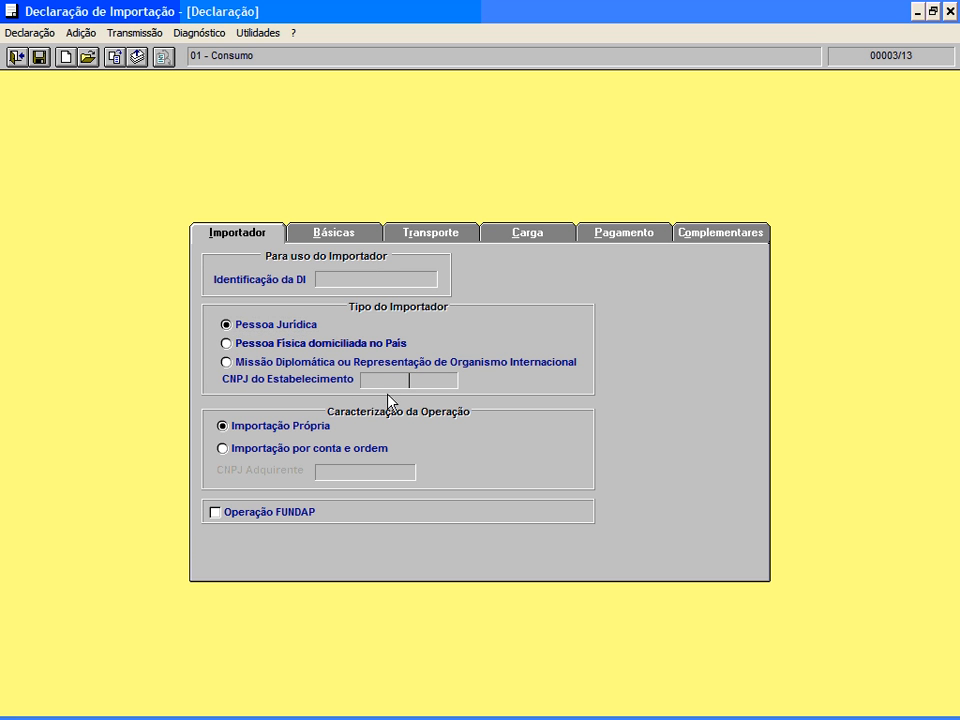
pyautogui.click(228, 344)
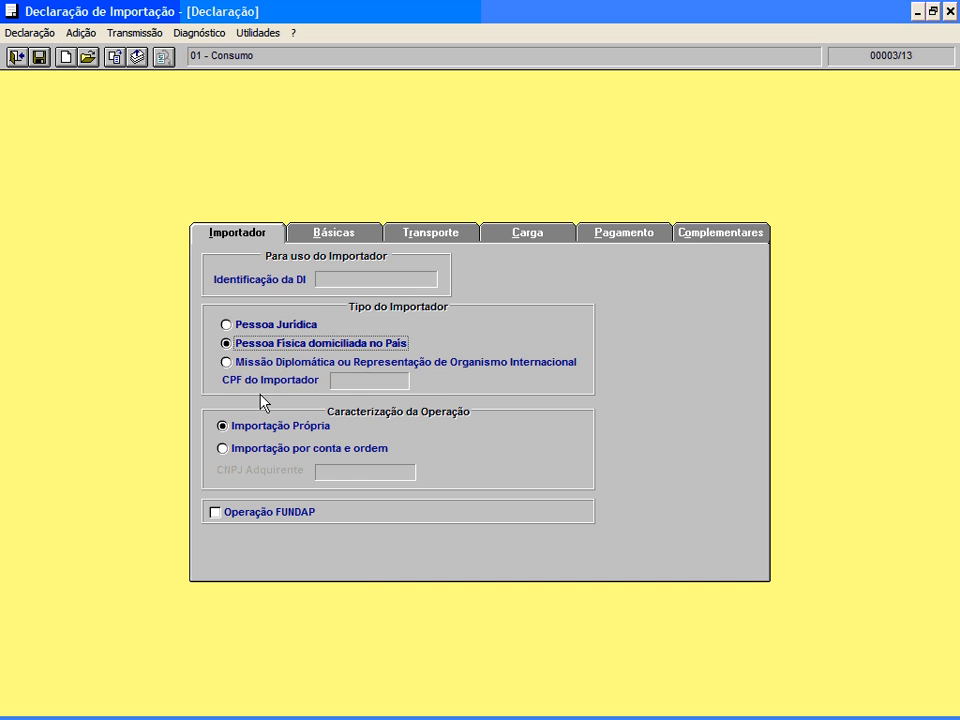
pyautogui.click(235, 326)
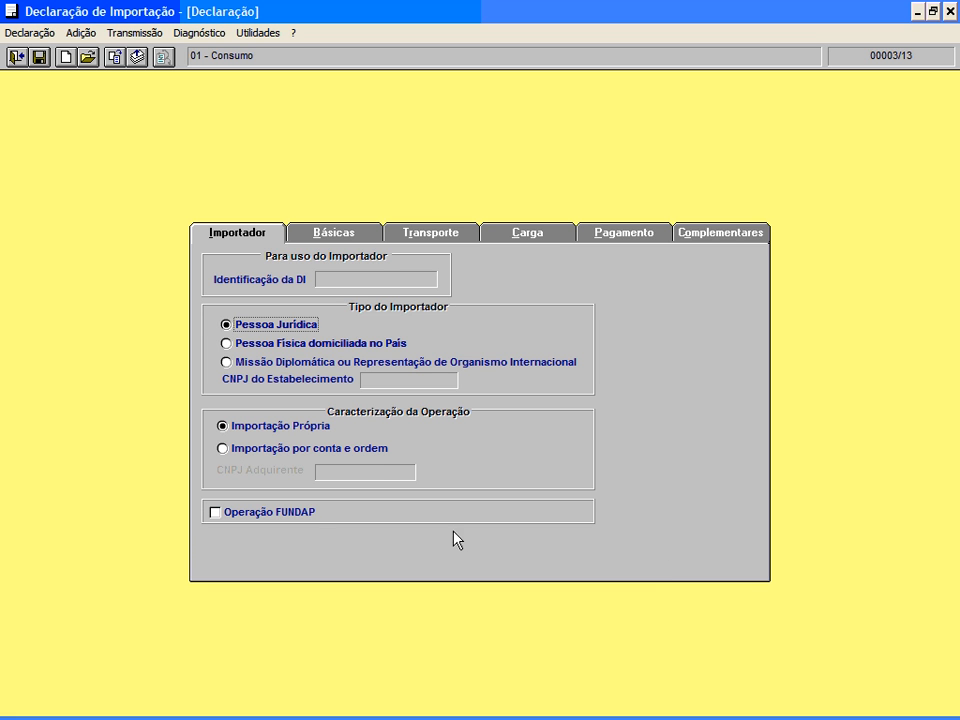
# - Try the Importação por conta e ordem and Operação FUNDAP options, restoring Importação Própria with FUNDAP unchecked
pyautogui.click(222, 449)
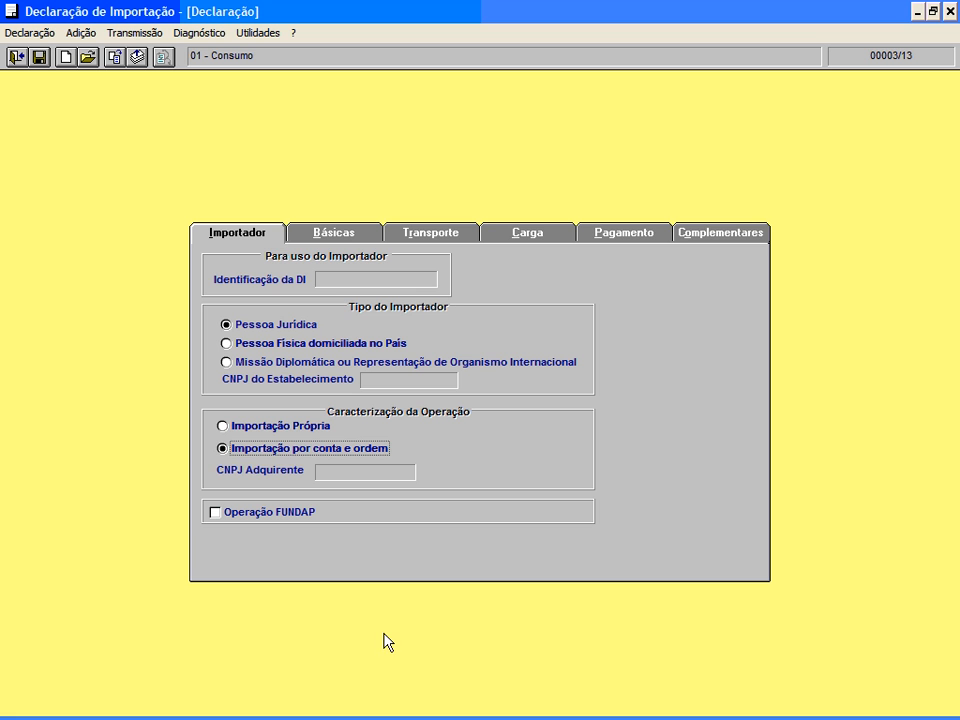
pyautogui.click(222, 426)
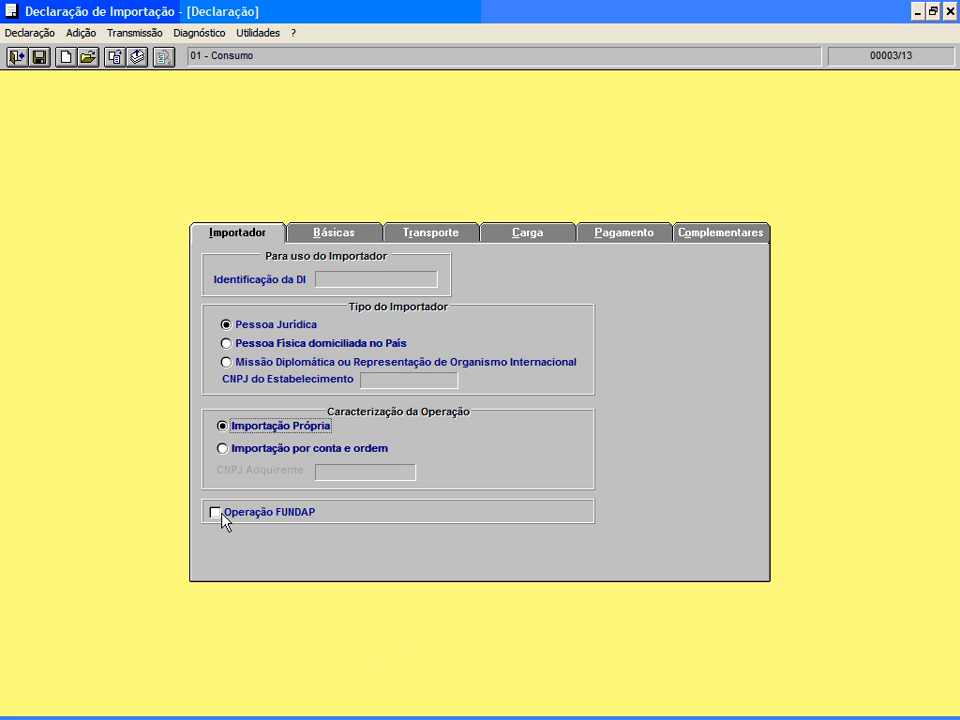
pyautogui.click(218, 516)
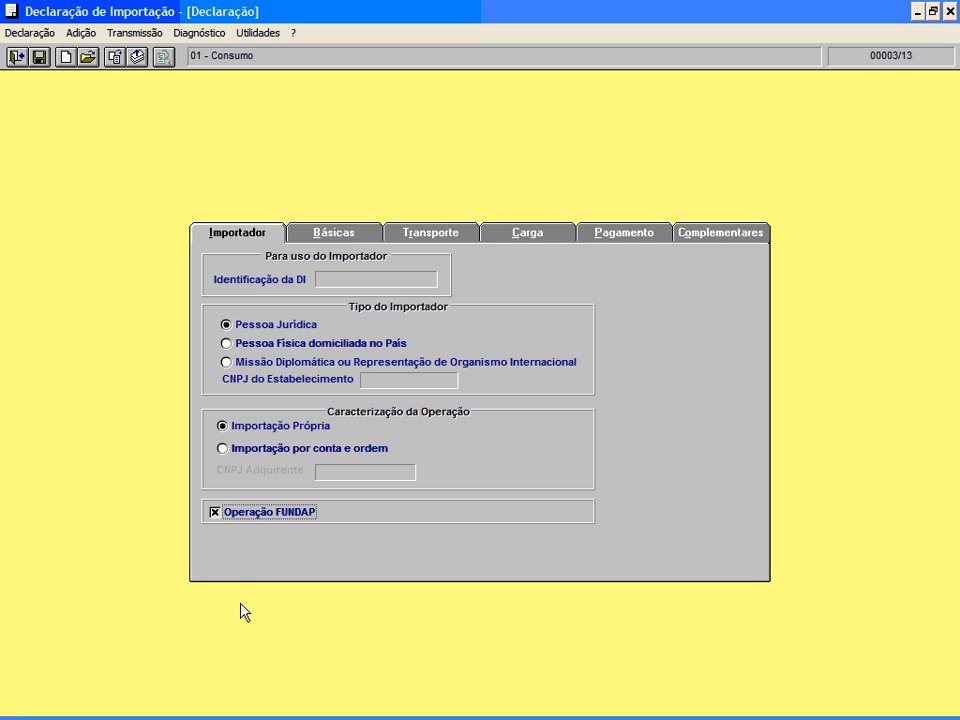
pyautogui.click(214, 514)
# - View the URF lookup table for the dispatch unit in the basic data and close it without choosing
pyautogui.click(315, 232)
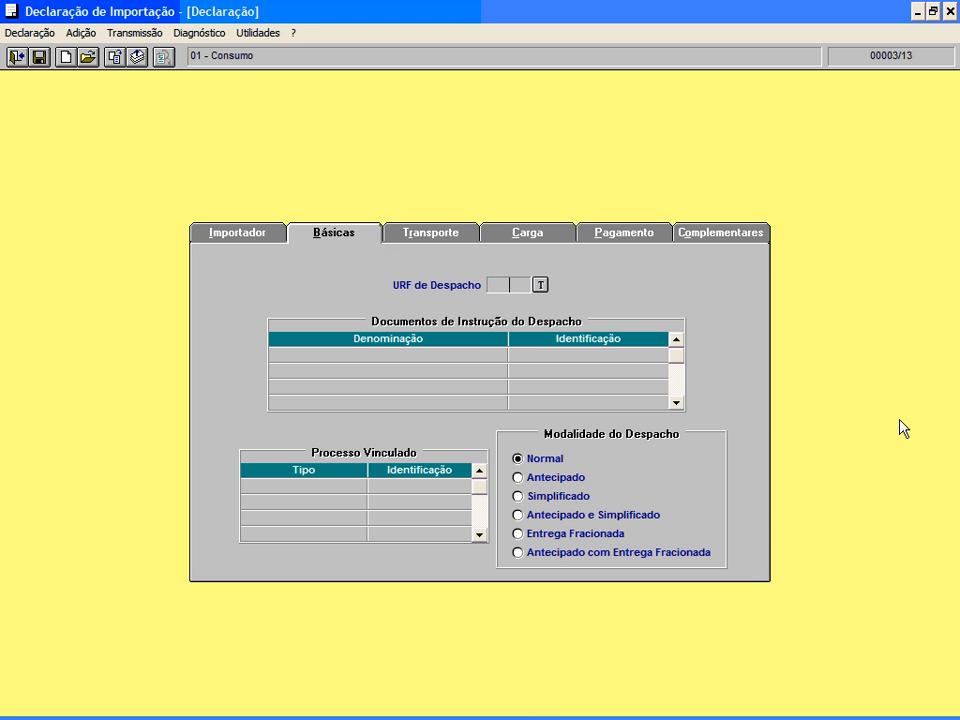
pyautogui.click(540, 286)
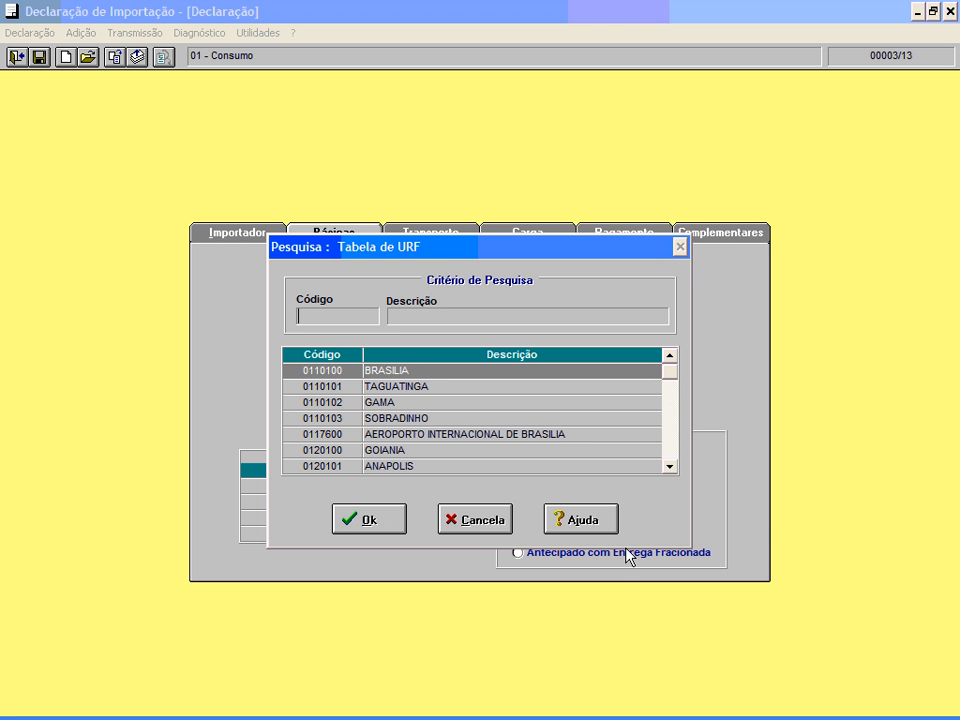
pyautogui.click(495, 520)
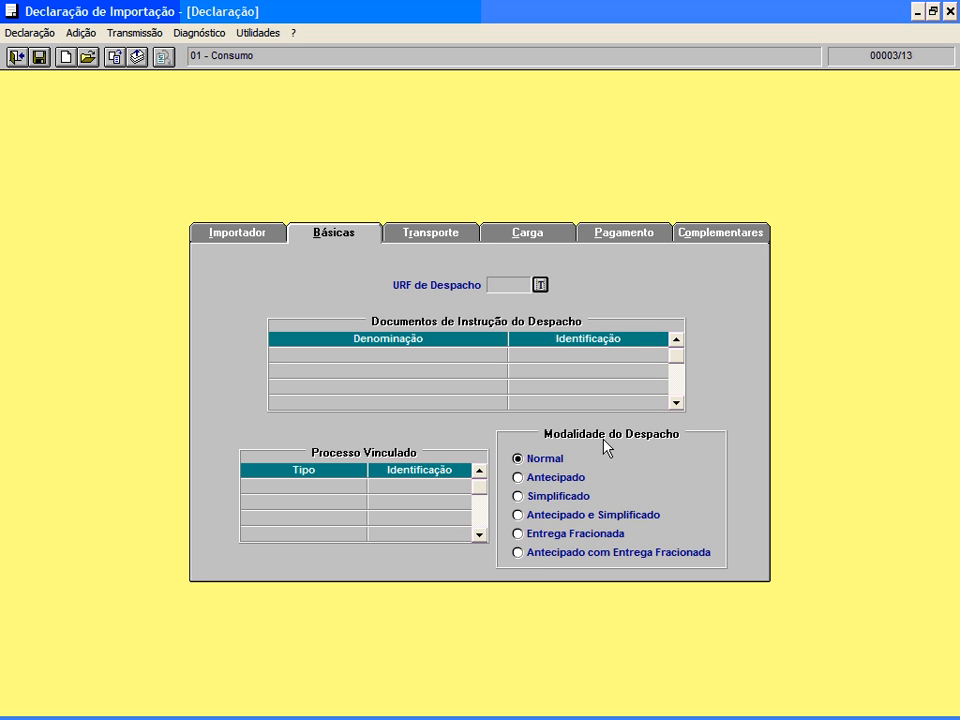
# - Try the dispatch modes Antecipado and Simplificado and return the selection to Normal
pyautogui.click(517, 477)
pyautogui.click(517, 496)
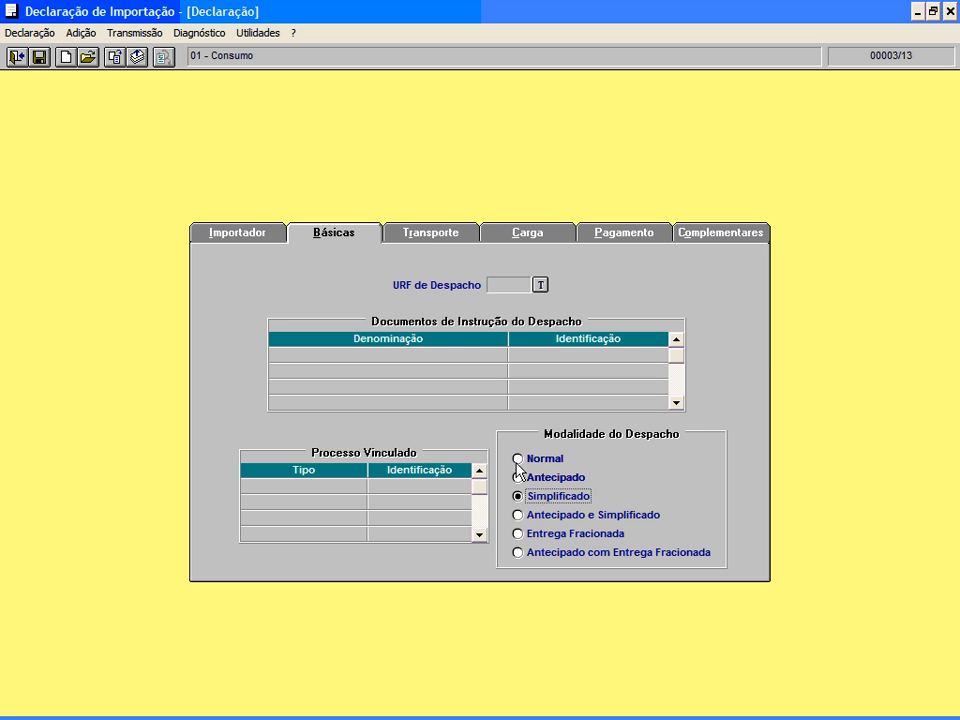
pyautogui.click(517, 458)
# - Try the AWB and House AWB document types for air transport and set the transport mode to Marítima
pyautogui.click(425, 235)
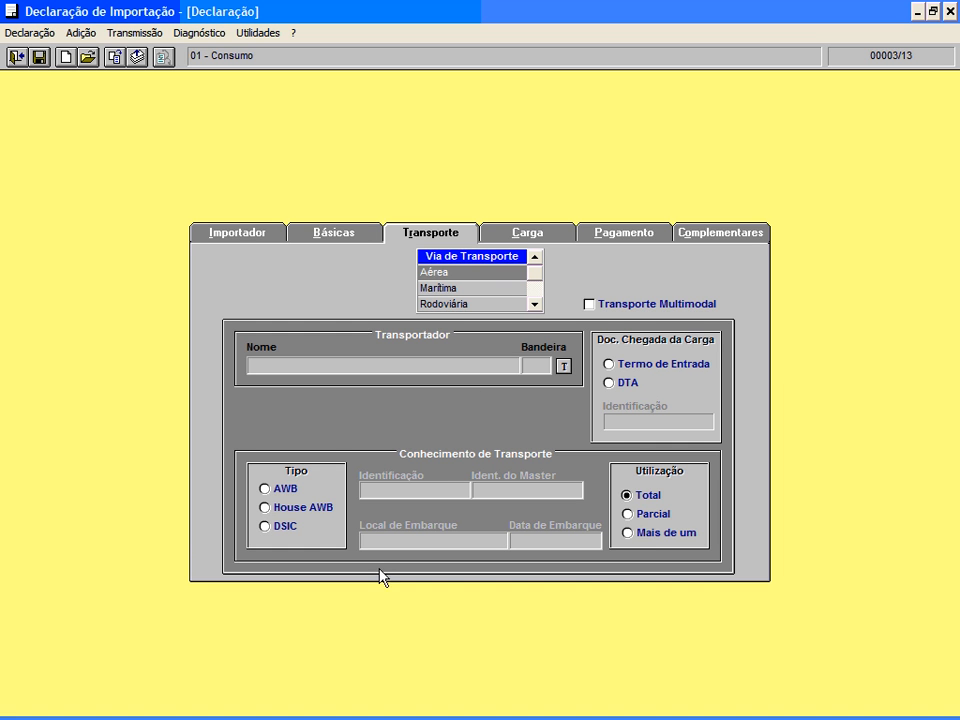
pyautogui.click(264, 489)
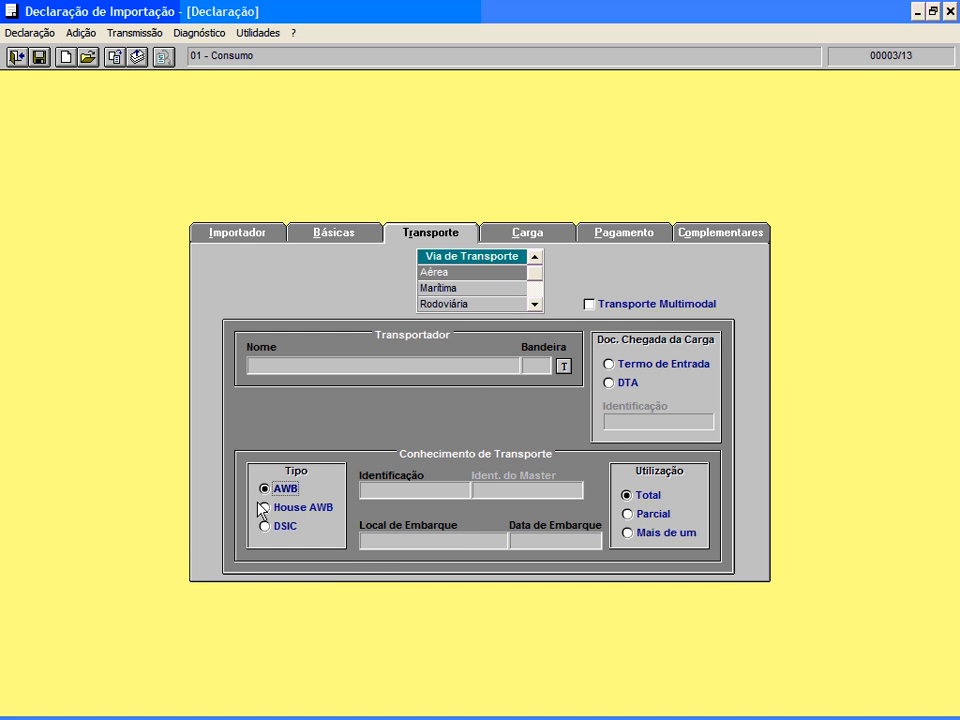
pyautogui.click(265, 508)
pyautogui.press('Up')
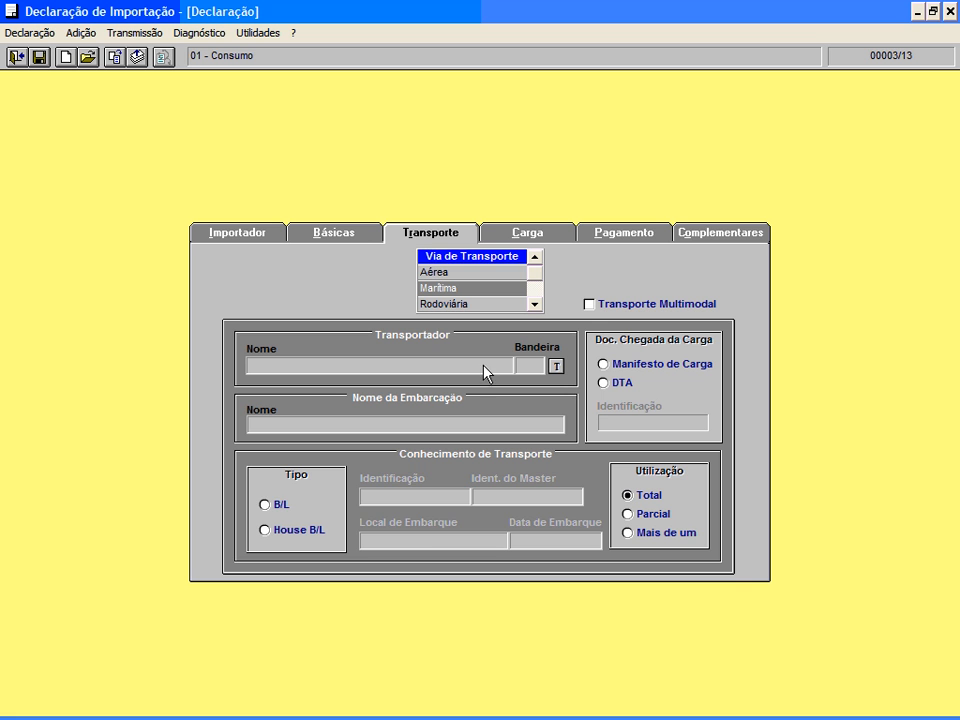
# - Choose B/L as the maritime transport document type and visit its identification, shipment date and shipment place fields
pyautogui.click(265, 505)
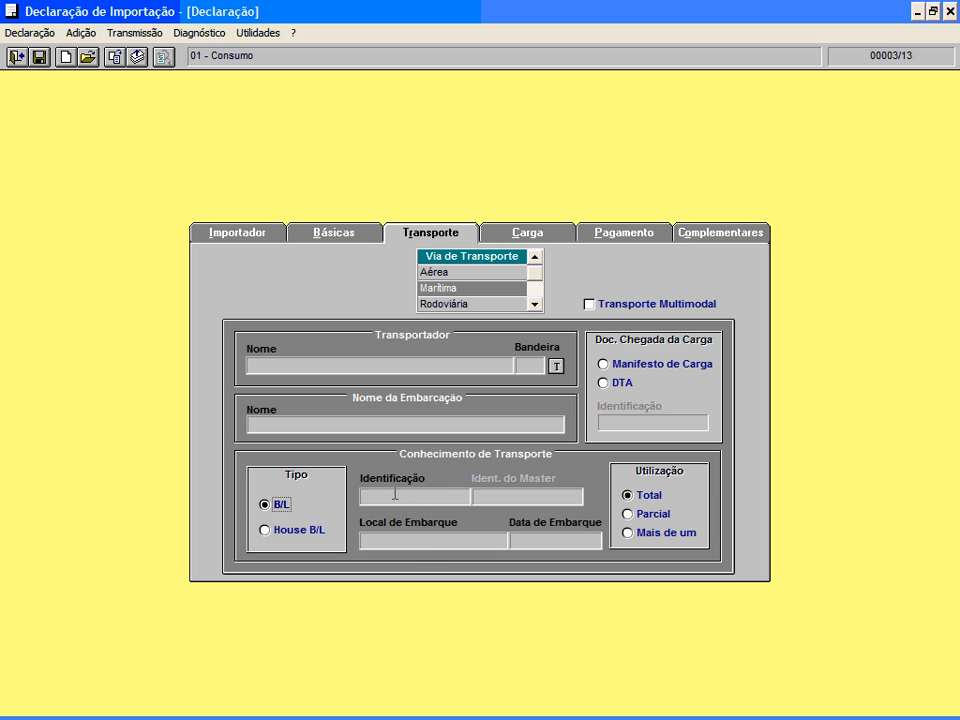
pyautogui.click(395, 496)
pyautogui.click(556, 539)
pyautogui.click(425, 540)
# - Review both pages of the cargo data and the payment data of the declaration
pyautogui.click(647, 235)
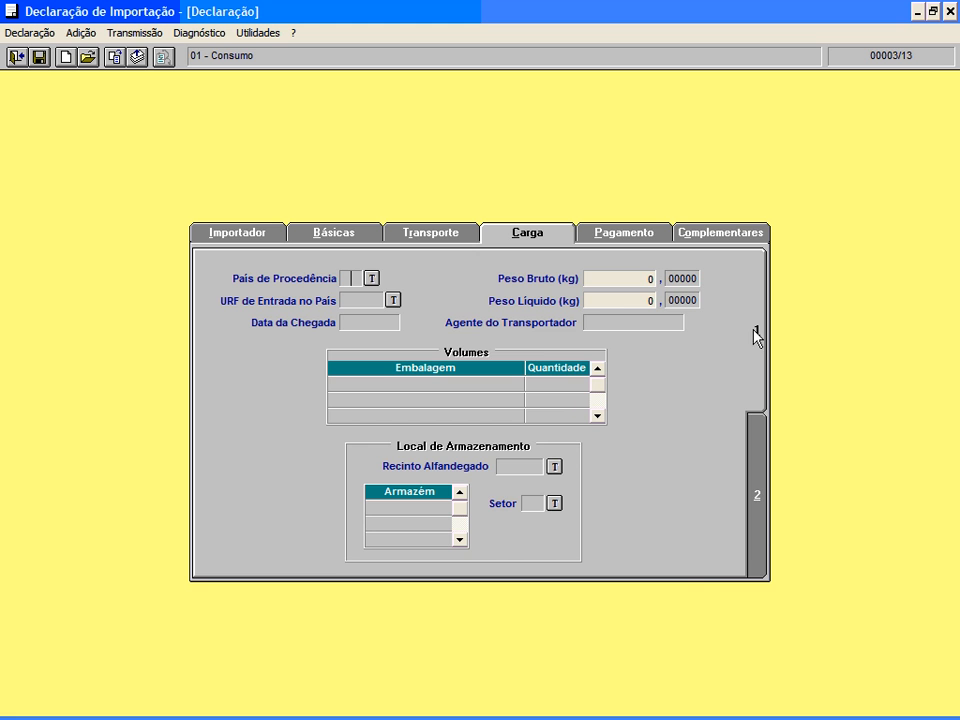
pyautogui.click(758, 495)
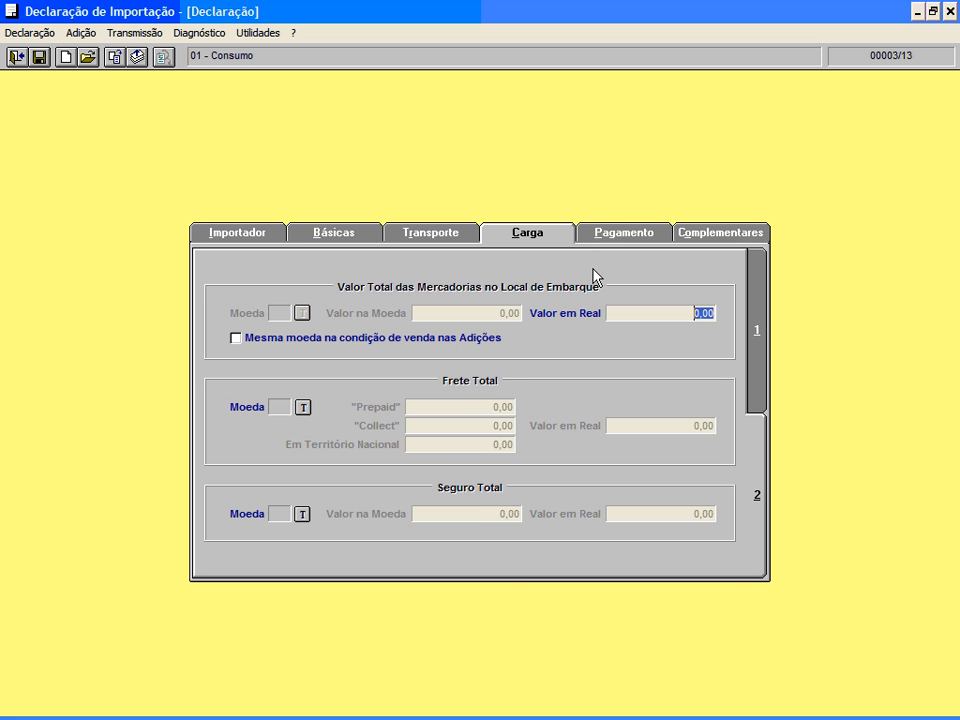
pyautogui.click(601, 230)
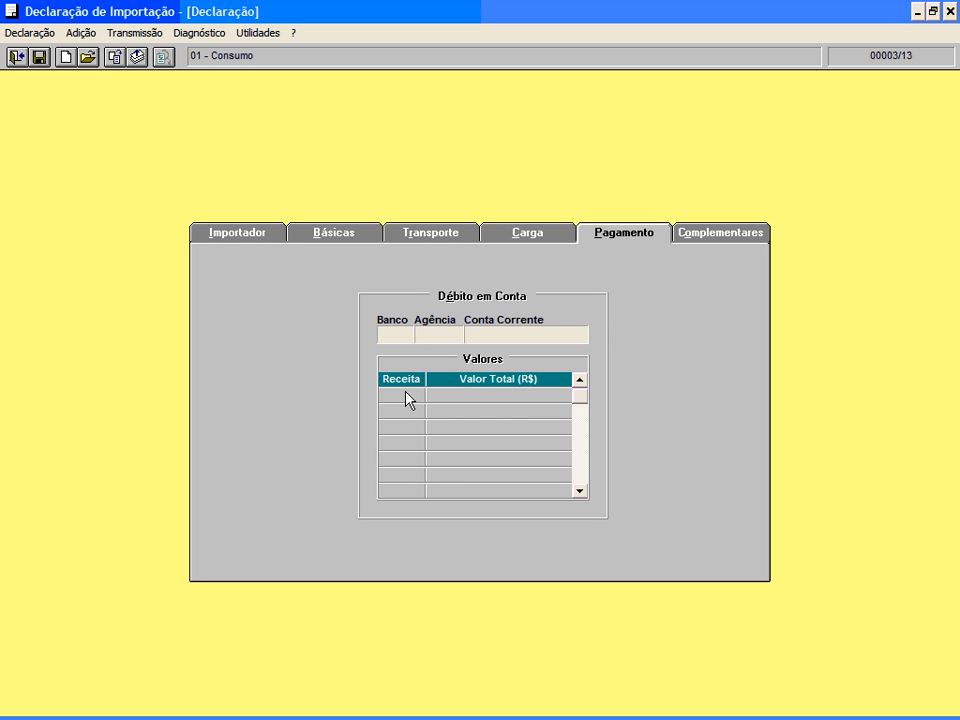
# - View the Recinto Alfandegado lookup table in the cargo data without choosing, and check the complementary data
pyautogui.click(510, 234)
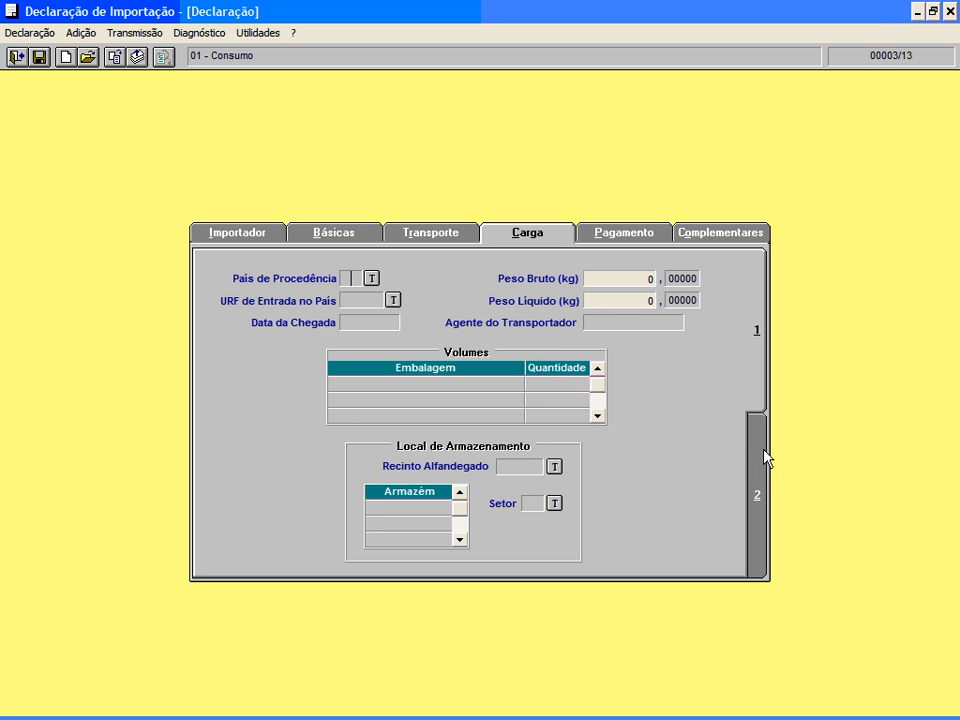
pyautogui.click(554, 466)
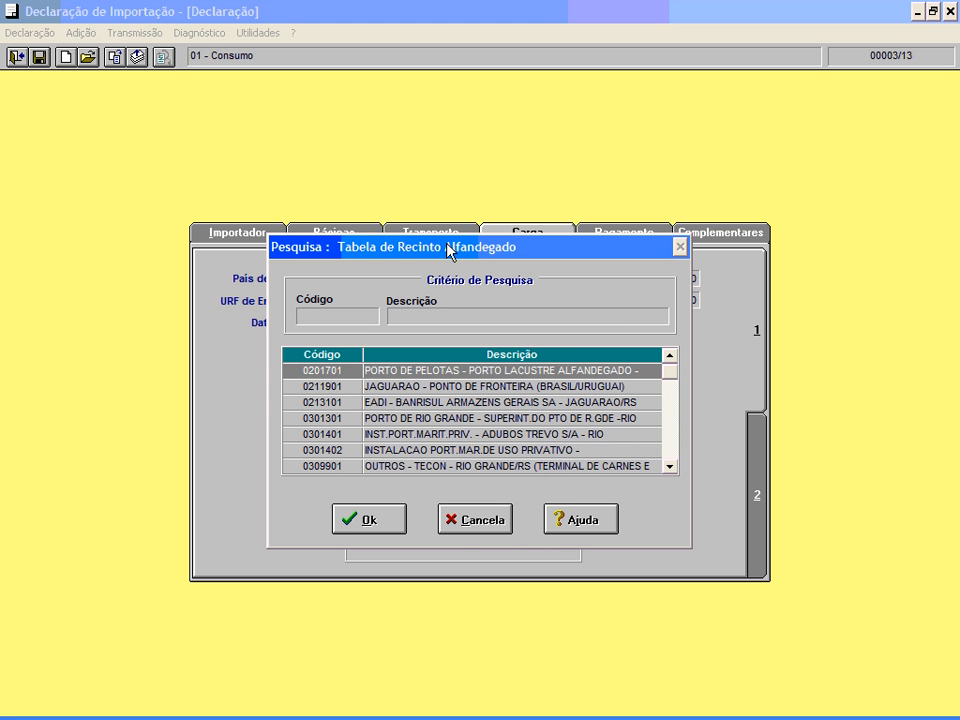
pyautogui.click(488, 520)
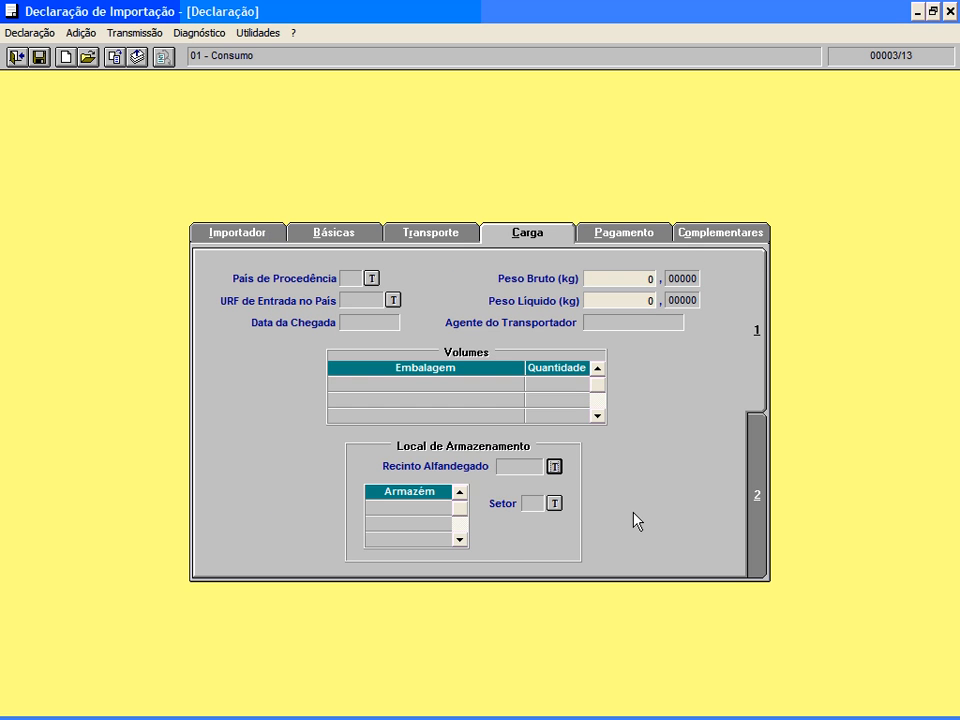
pyautogui.click(745, 233)
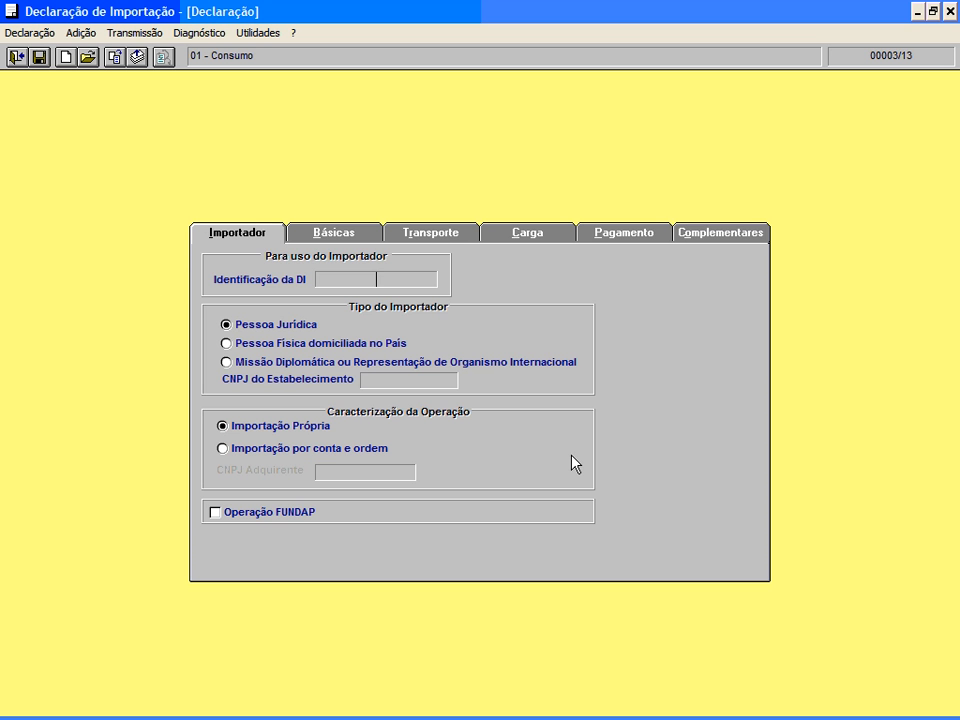
# - Add a new addition without an import licence (Sem LI) and go to the supplier's name field
pyautogui.click(78, 33)
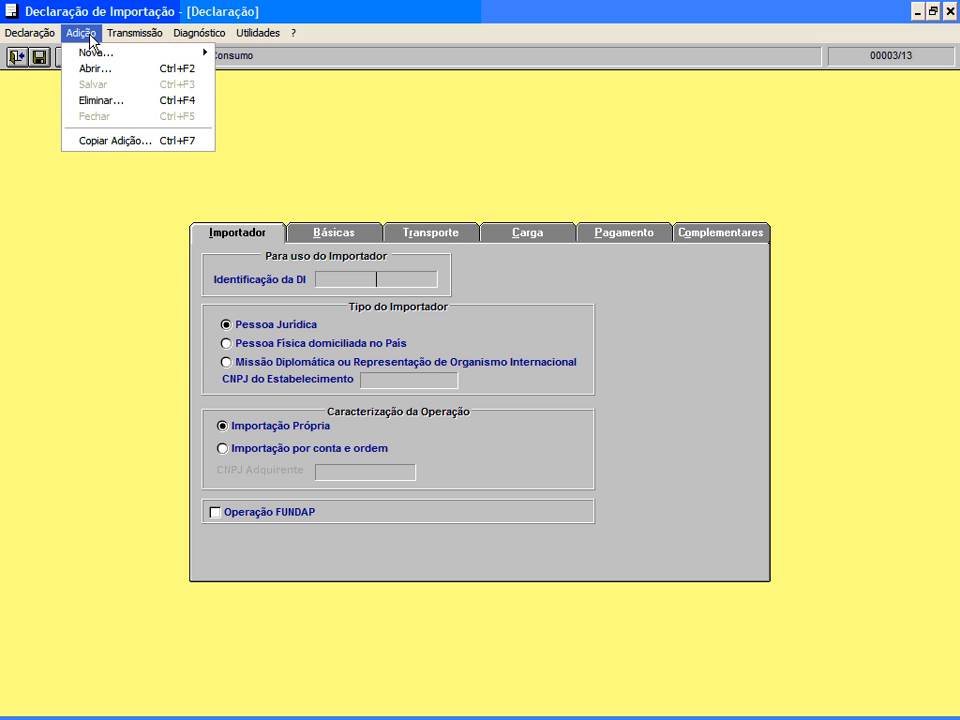
pyautogui.moveTo(101, 58)
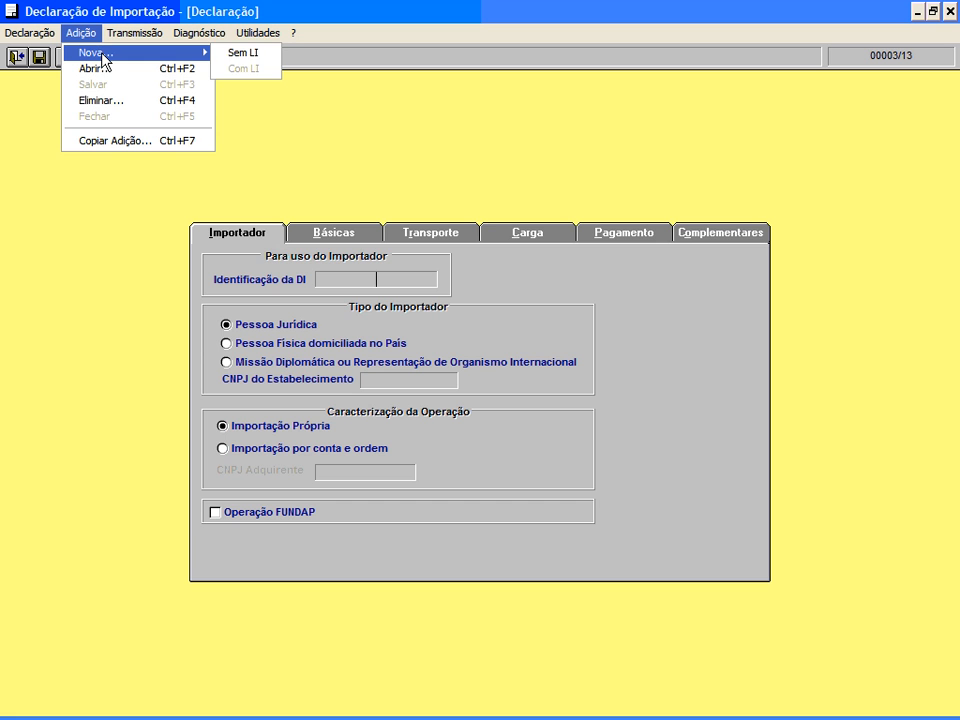
pyautogui.click(263, 57)
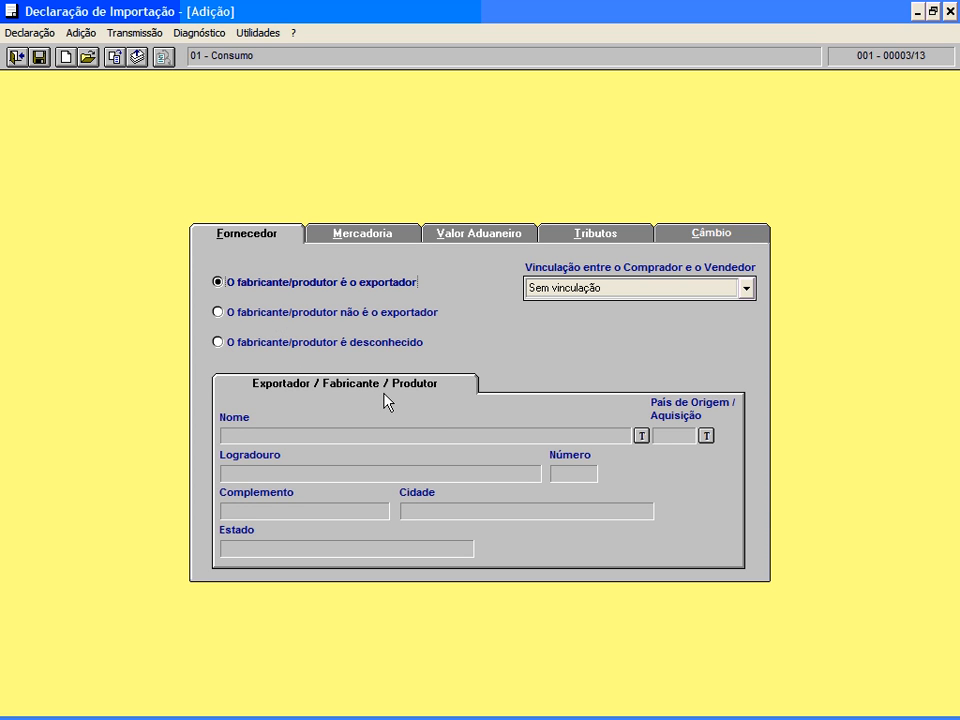
pyautogui.click(413, 437)
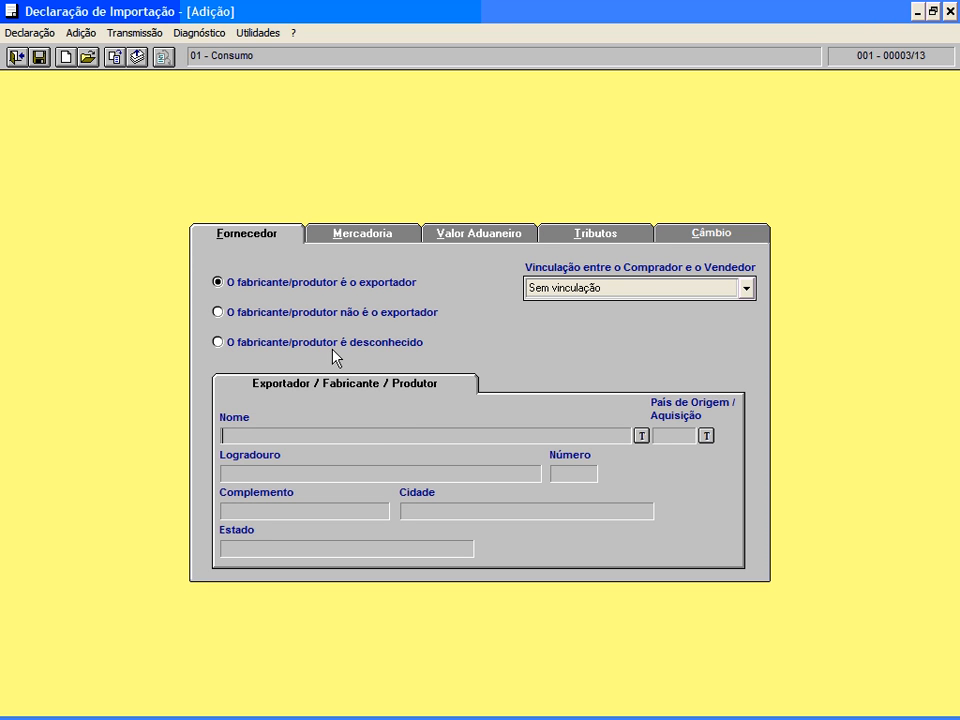
# - View the NCM lookup table in the addition's goods data without choosing a code
pyautogui.click(348, 236)
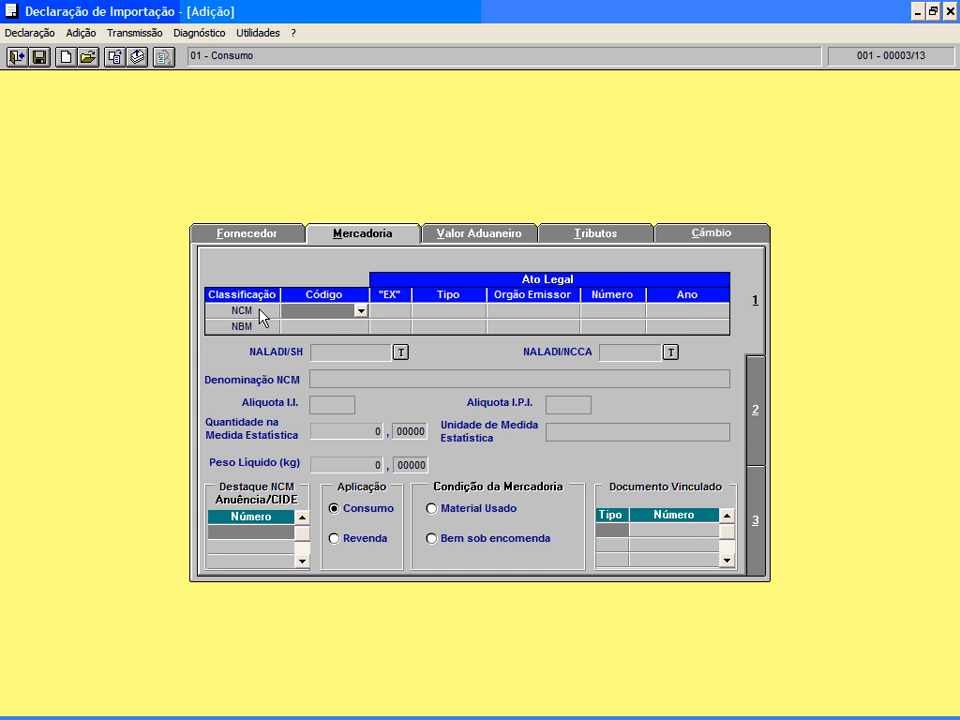
pyautogui.click(359, 312)
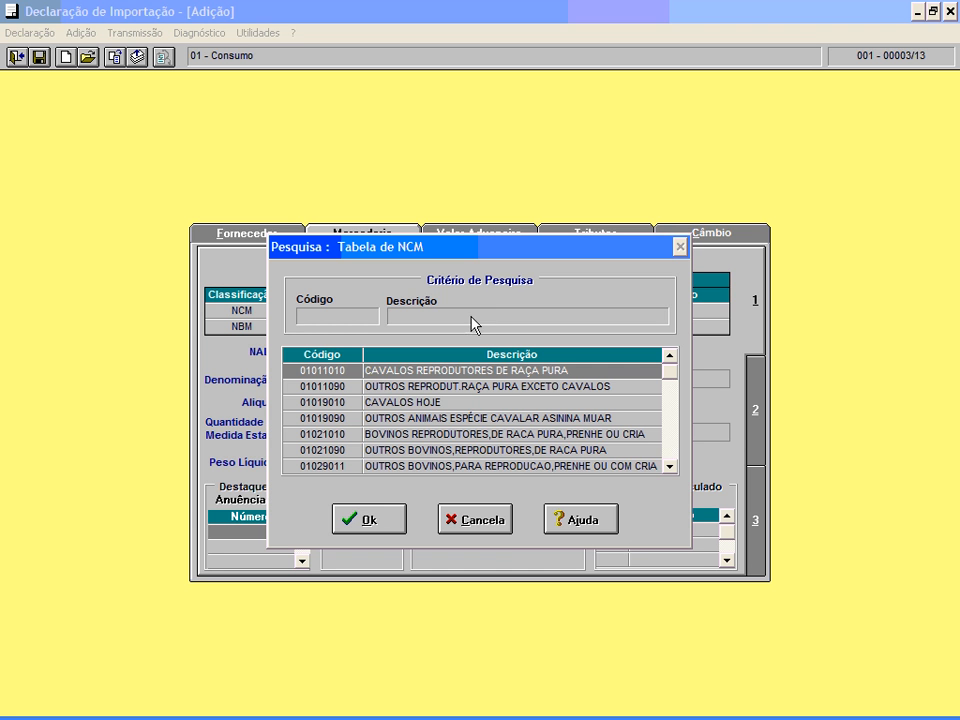
pyautogui.click(476, 516)
# - Review the three pages of the addition's goods data and return to the first one
pyautogui.click(755, 411)
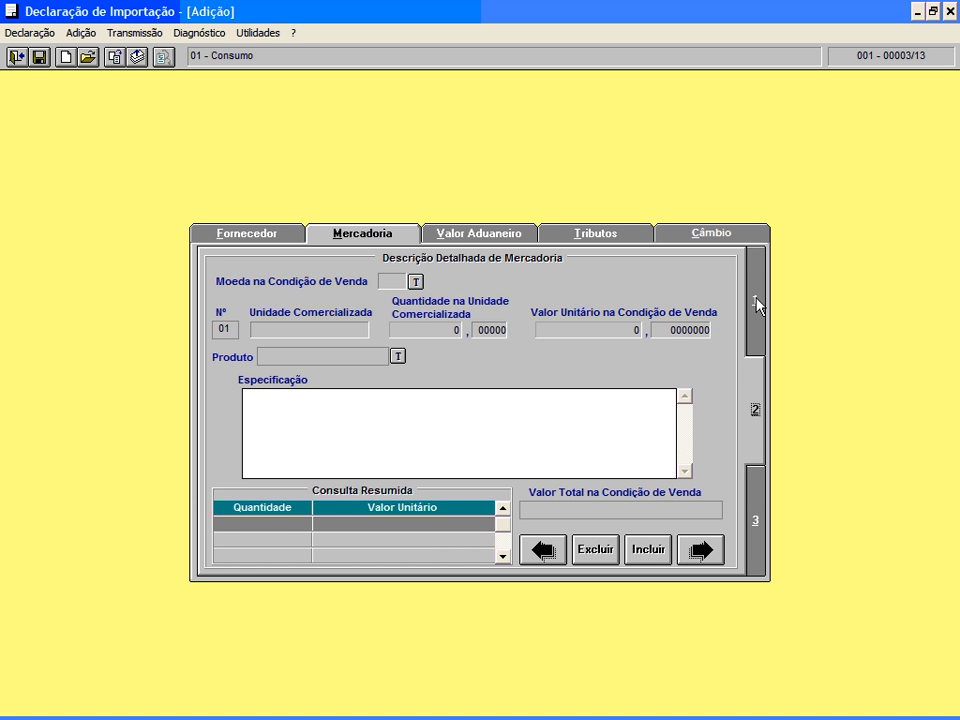
pyautogui.click(757, 300)
pyautogui.click(757, 418)
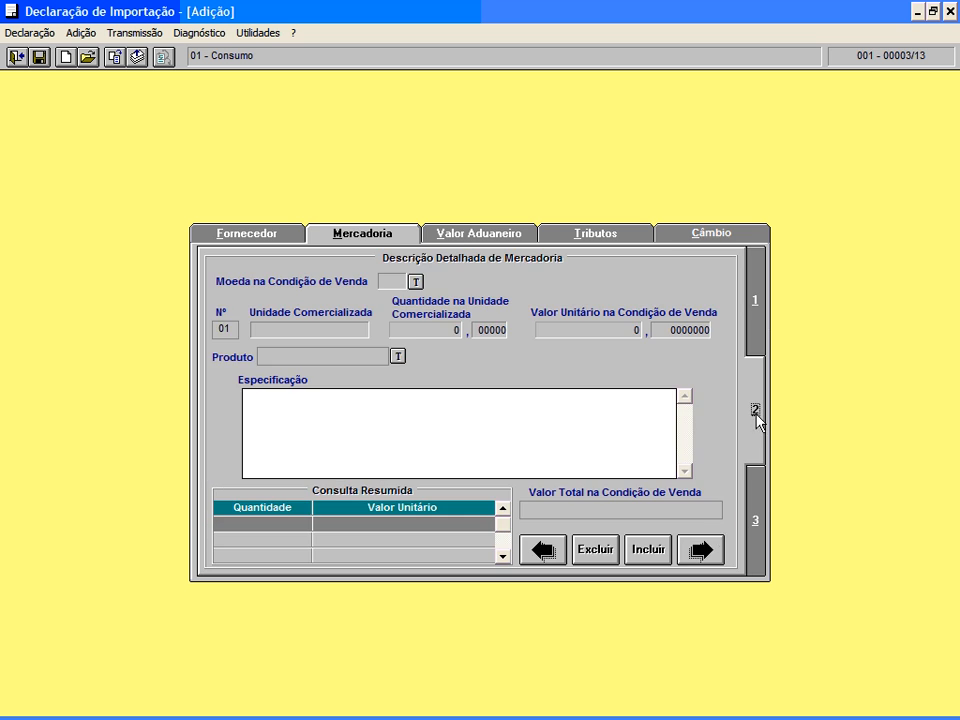
pyautogui.click(754, 522)
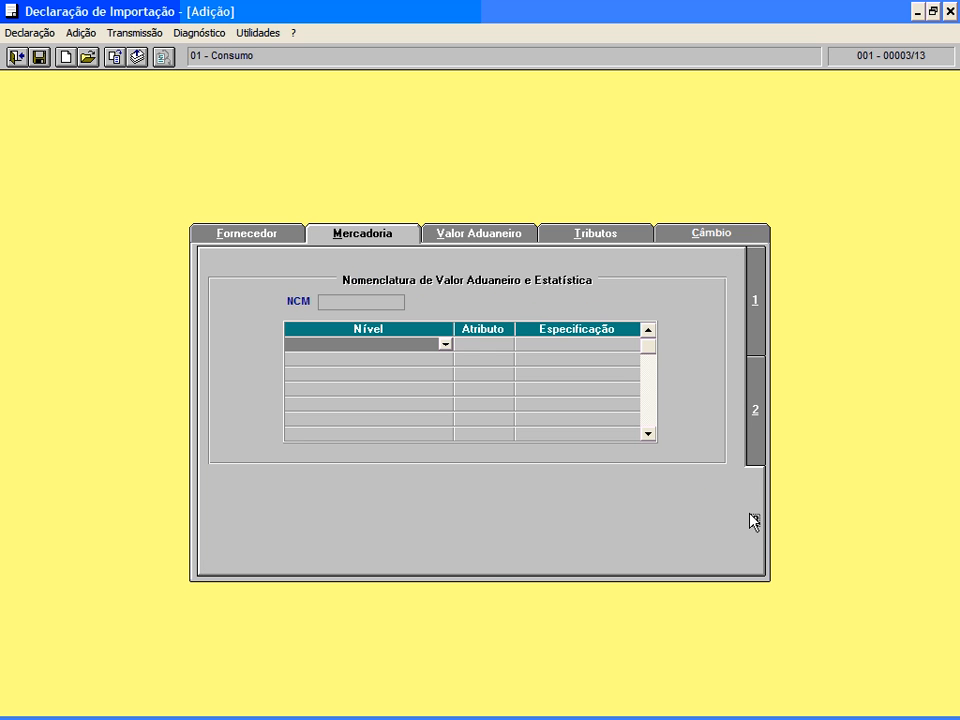
pyautogui.click(758, 409)
pyautogui.click(756, 316)
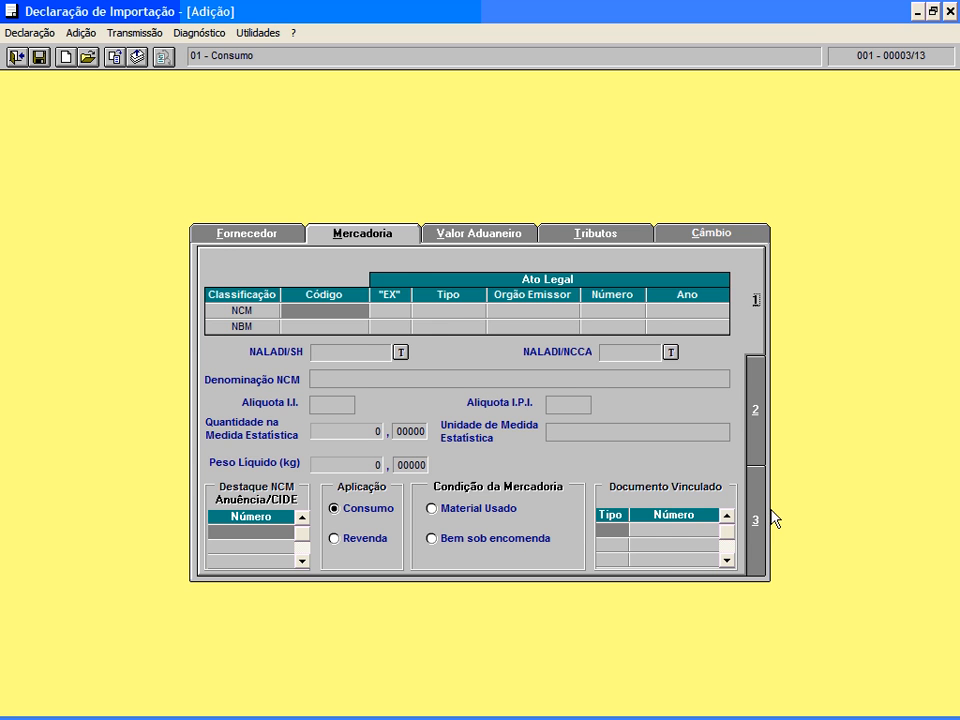
# - Browse the currency lookup table in the detailed goods description without choosing a currency
pyautogui.click(762, 410)
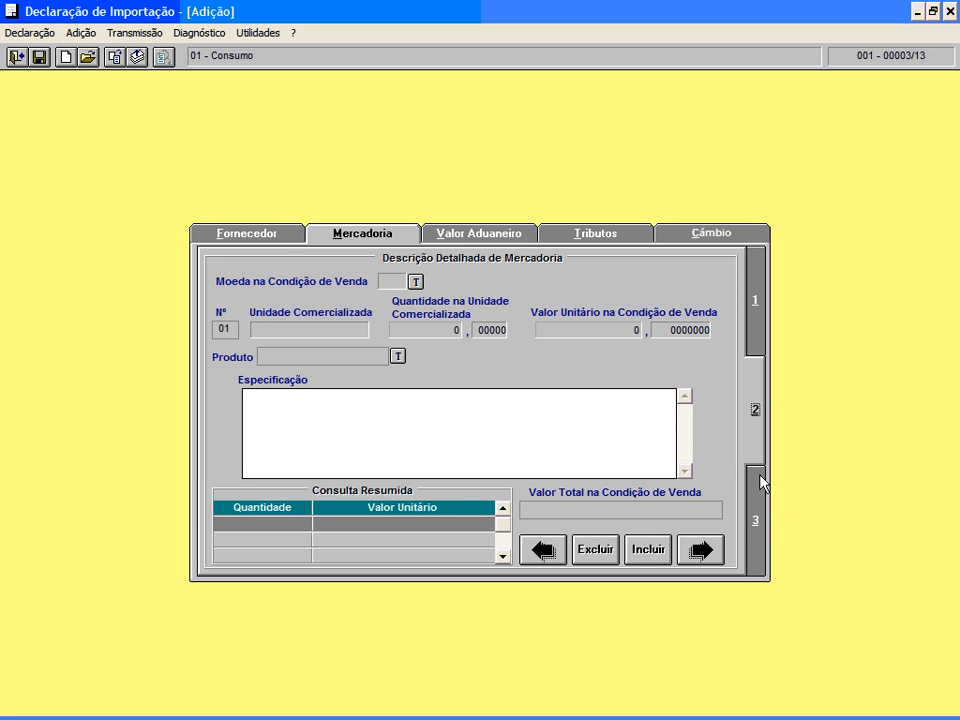
pyautogui.click(413, 283)
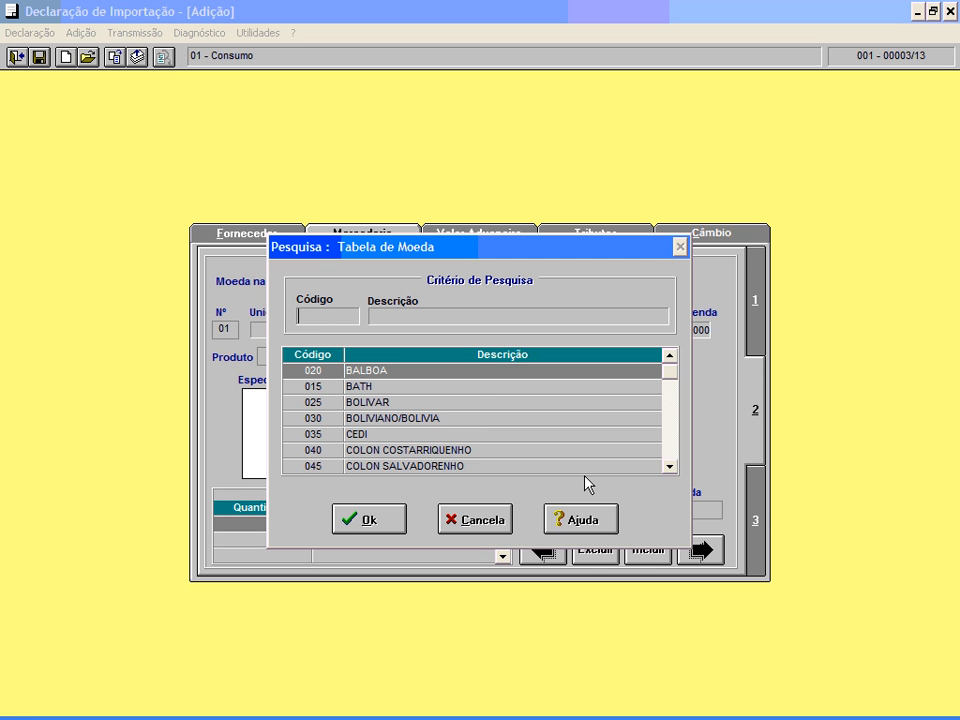
pyautogui.click(668, 467)
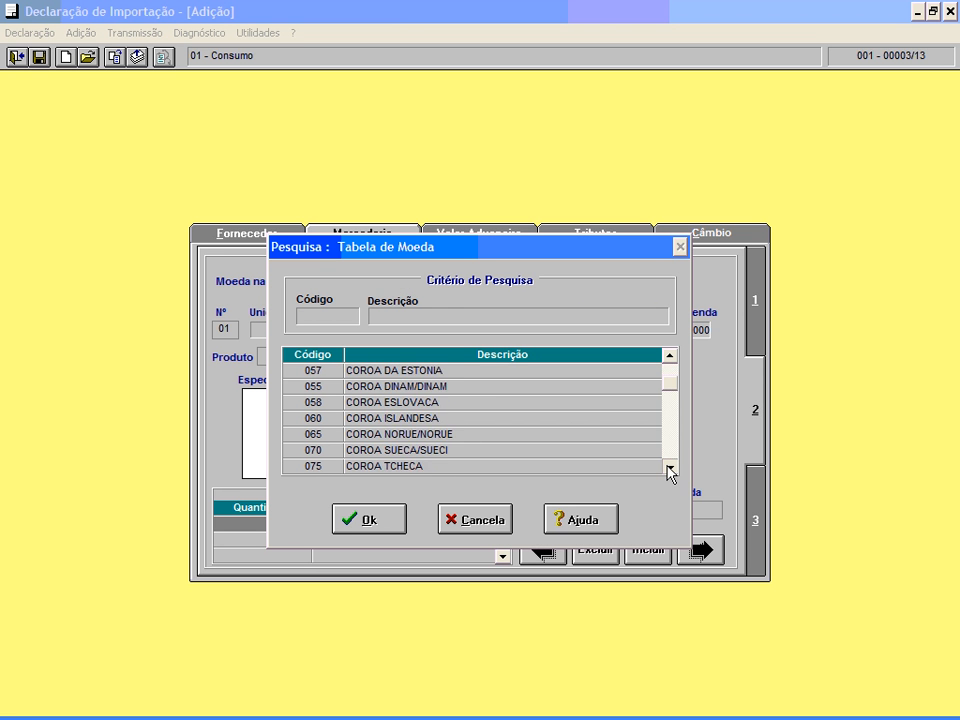
pyautogui.moveTo(668, 467); pyautogui.dragTo(668, 467)
pyautogui.click(474, 516)
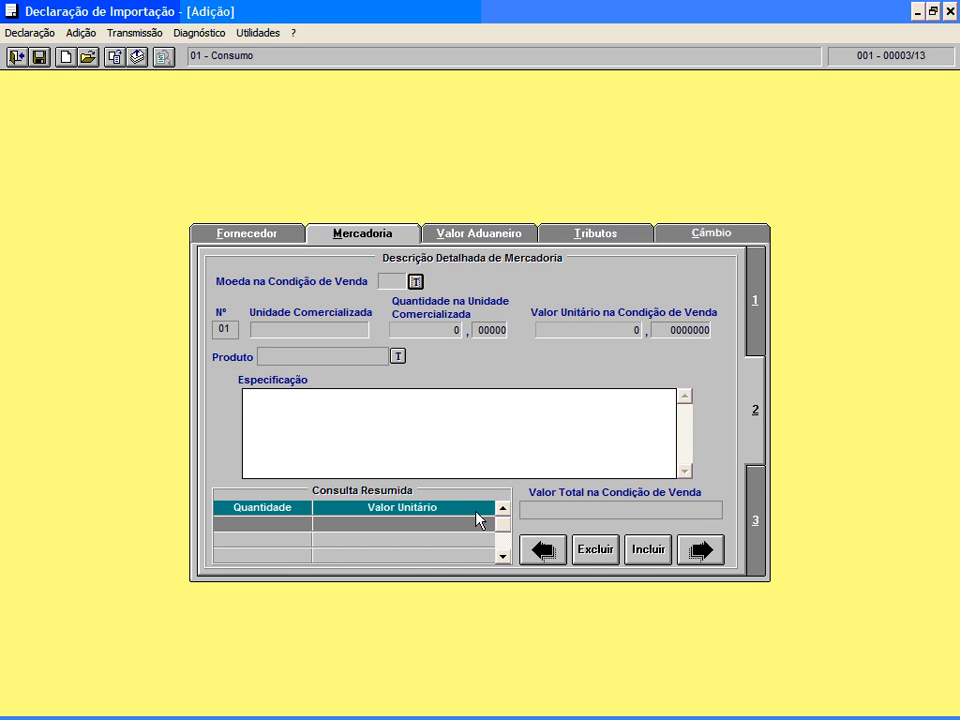
# - Visit the product and specification fields of the goods description, and view the customs value and statistics nomenclature
pyautogui.click(410, 431)
pyautogui.click(392, 355)
pyautogui.click(488, 421)
pyautogui.click(757, 508)
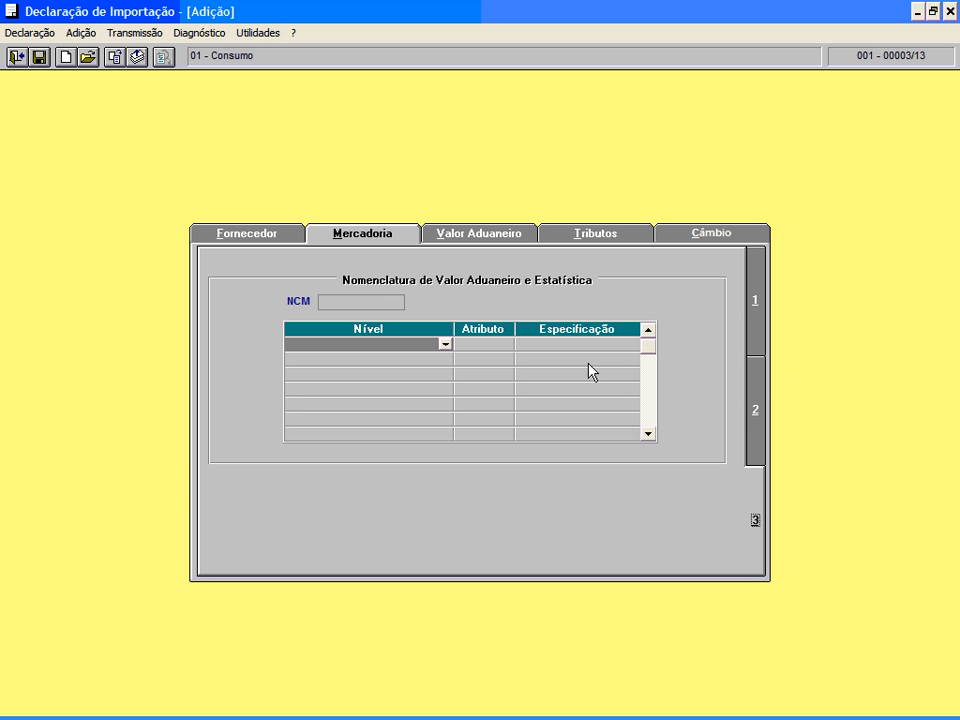
# - View the INCOTERMS and customs valuation method lookup tables in the addition's customs value data without choosing an entry
pyautogui.click(503, 236)
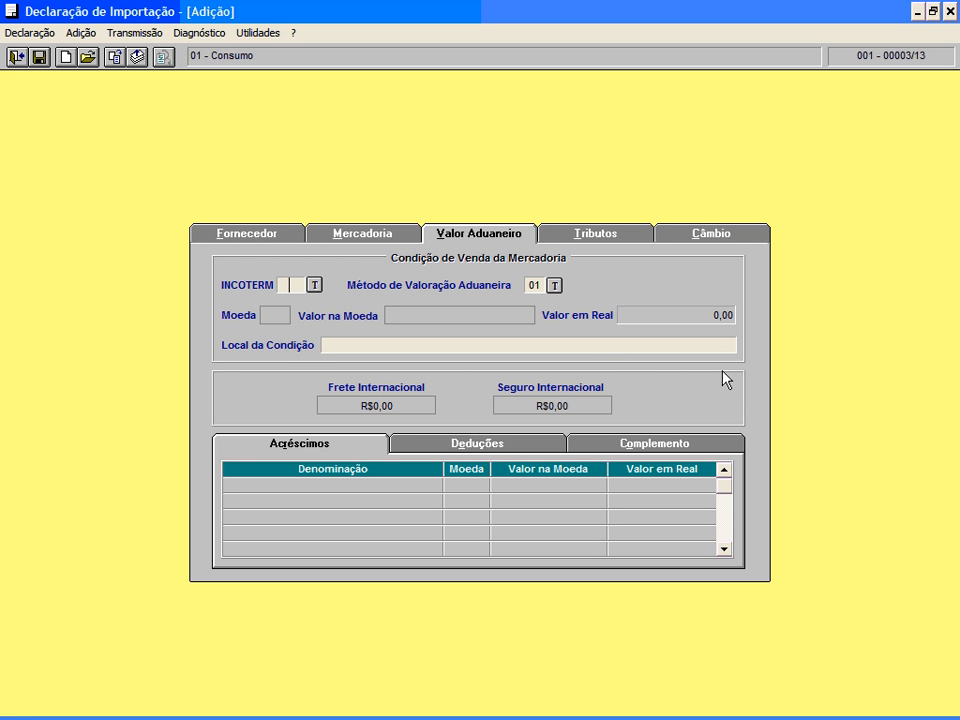
pyautogui.press('Tab')
pyautogui.press('space')
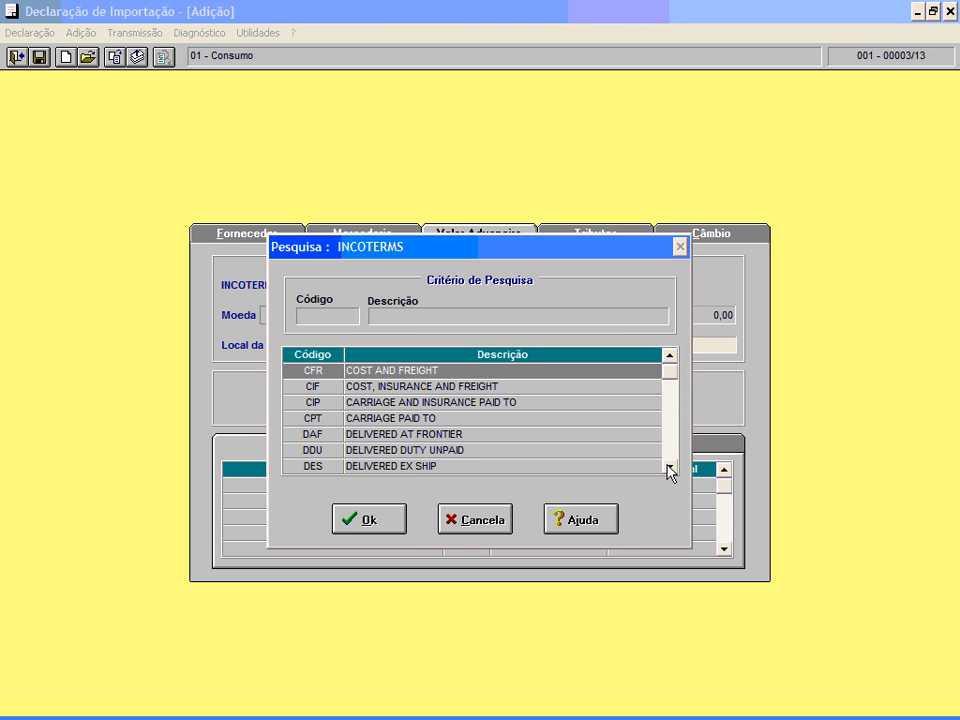
pyautogui.click(483, 528)
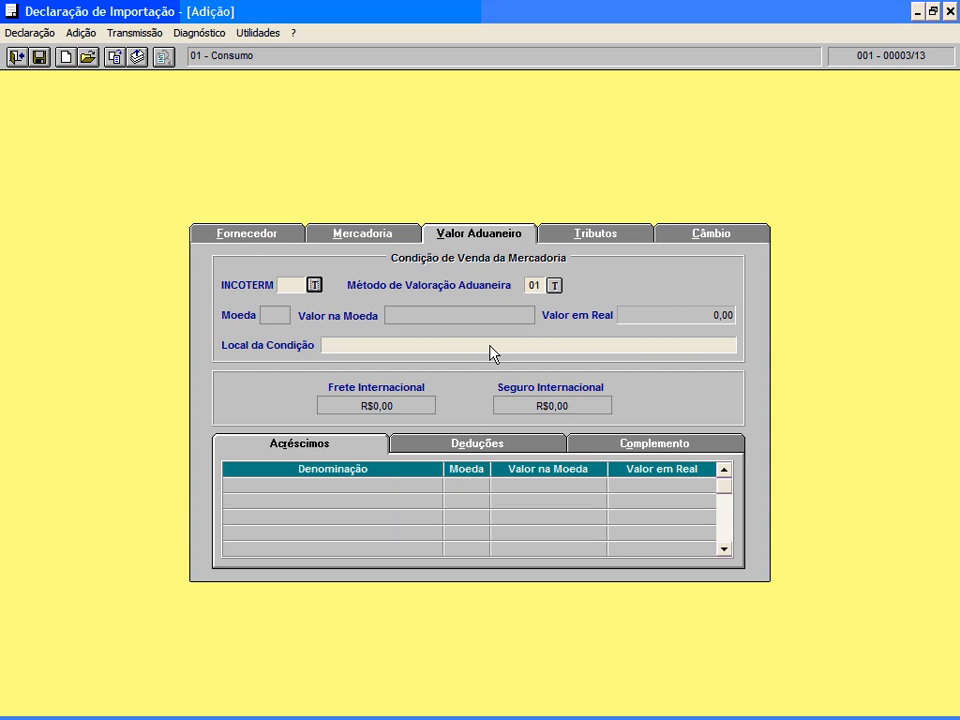
pyautogui.click(557, 286)
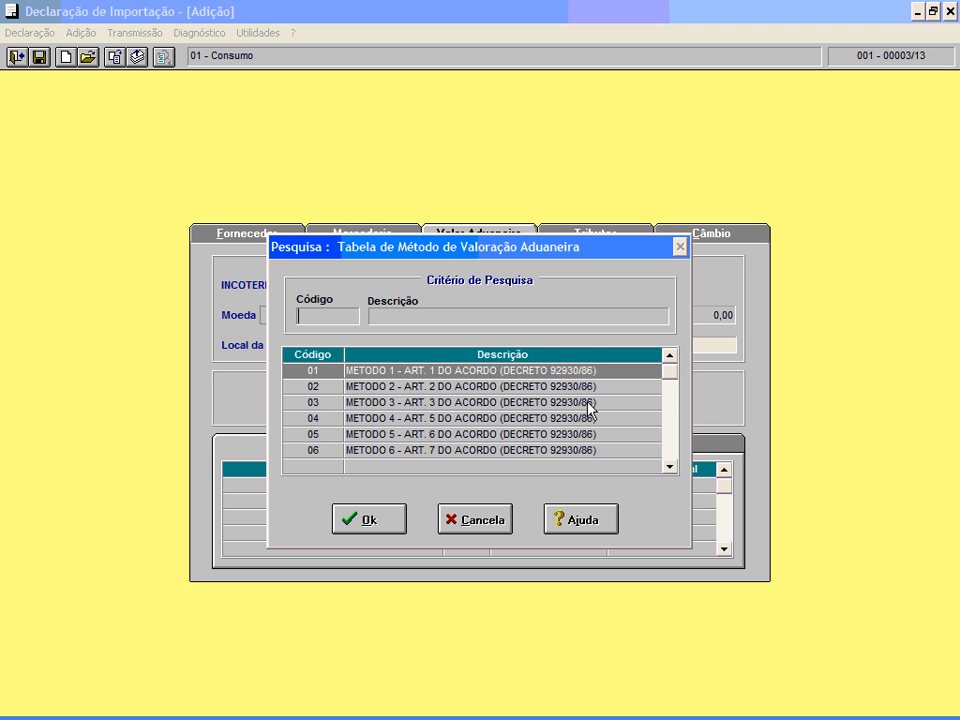
pyautogui.click(482, 527)
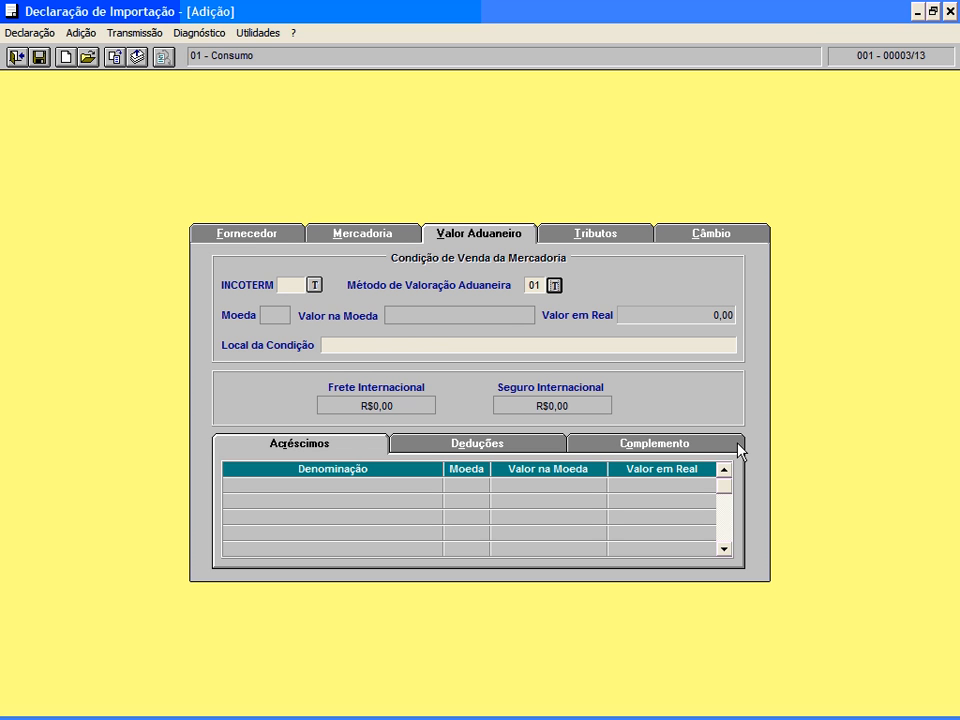
# - Review the addition's I.I., I.P.I., Pis/Cofins, antidumping and calculation tax data plus its exchange coverage, ending on the supplier data
pyautogui.click(577, 233)
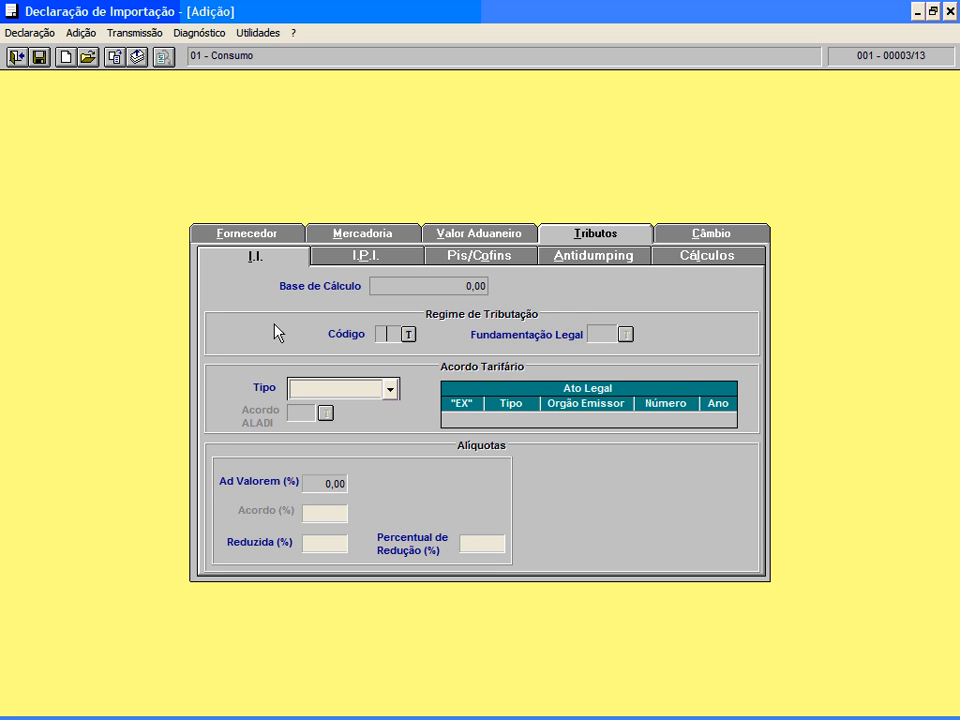
pyautogui.click(370, 256)
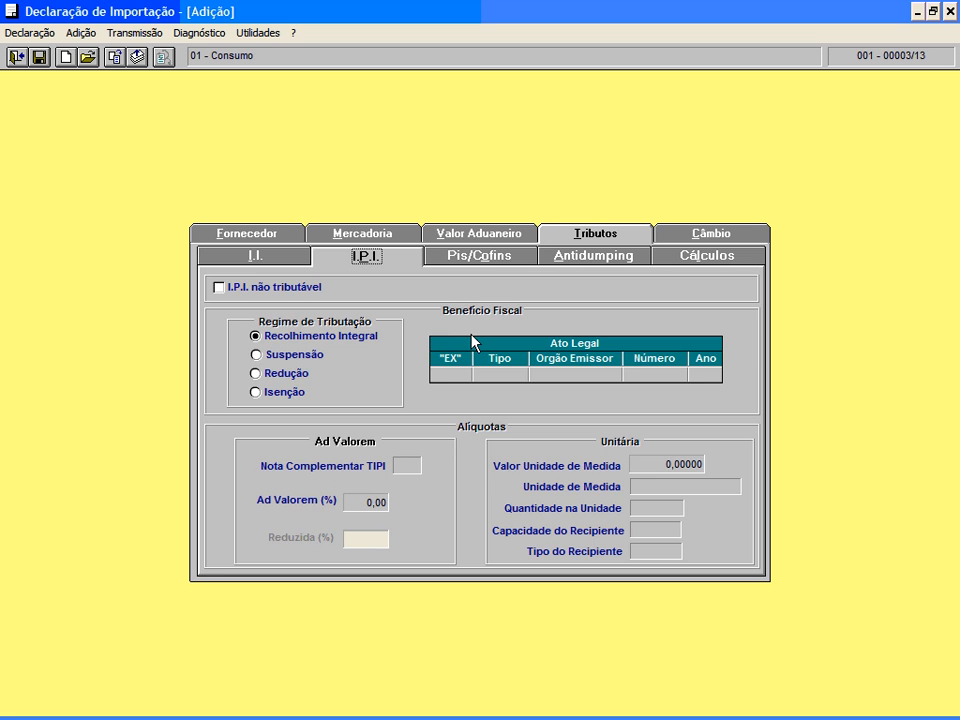
pyautogui.click(488, 258)
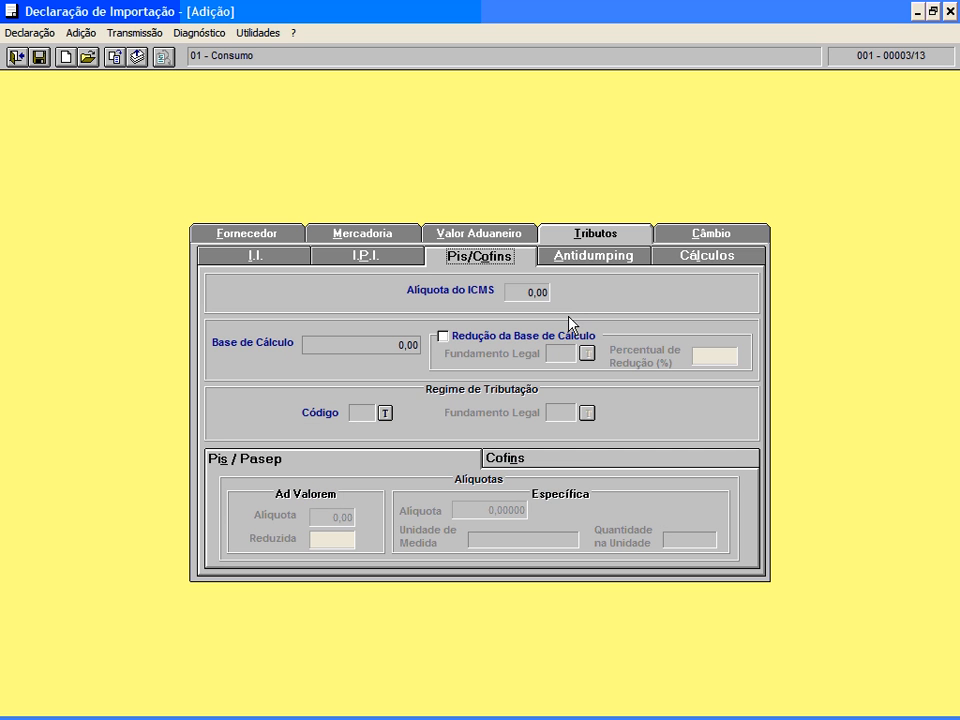
pyautogui.click(612, 259)
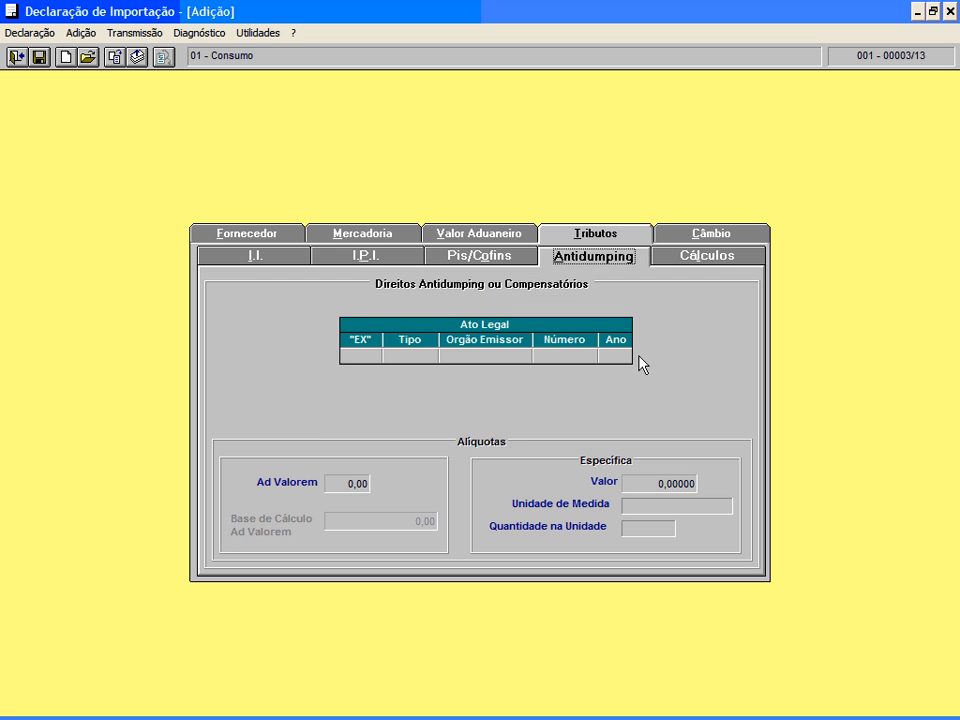
pyautogui.click(710, 266)
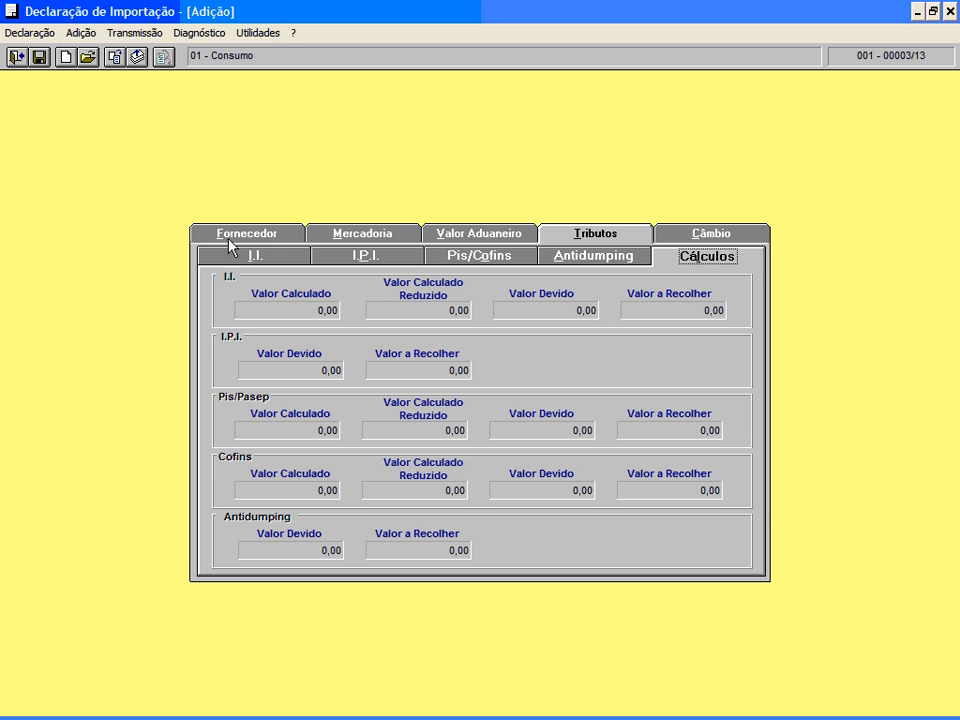
pyautogui.click(250, 260)
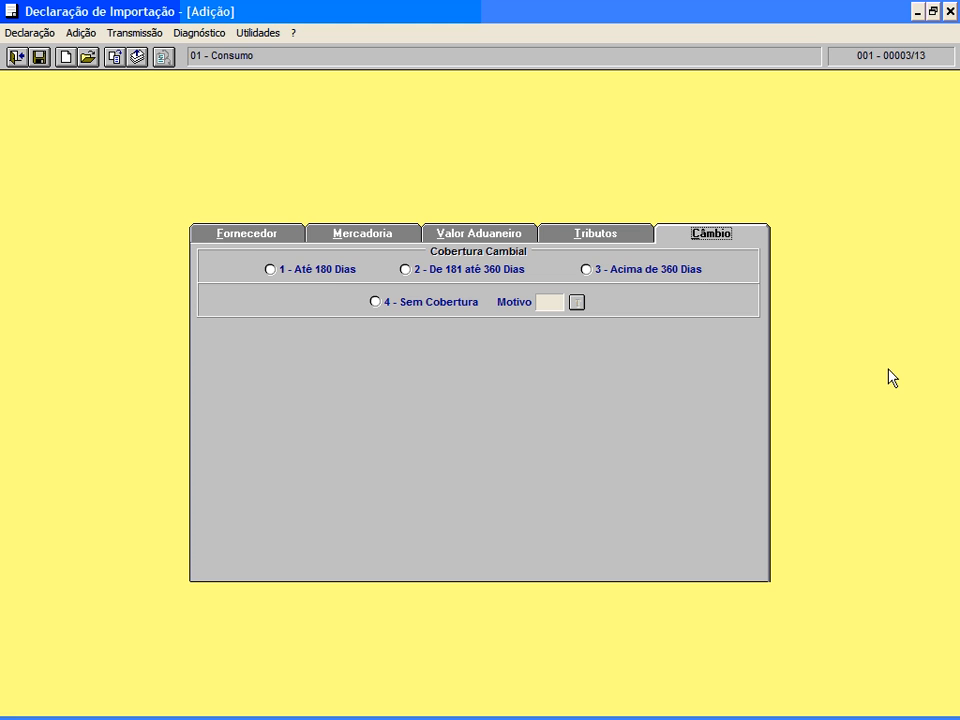
pyautogui.click(242, 230)
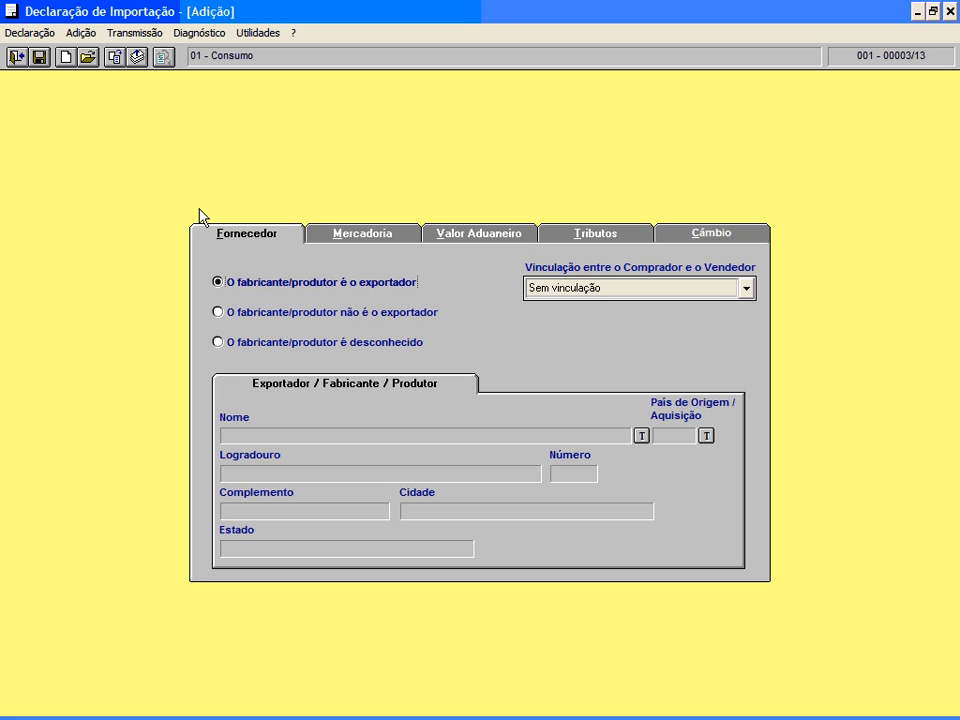
pyautogui.click(128, 33)
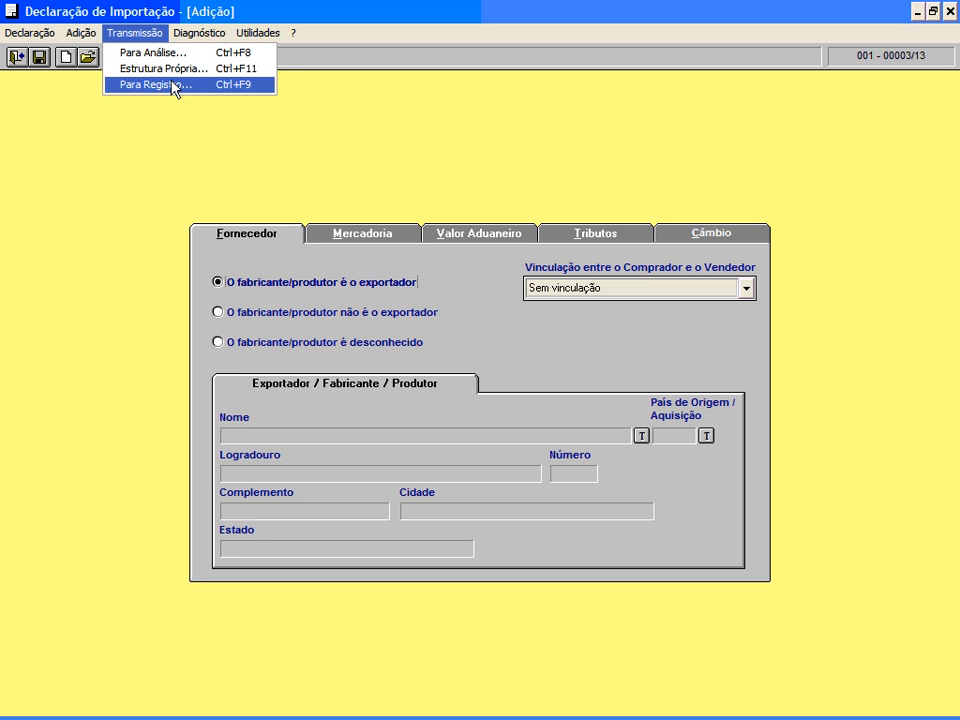
pyautogui.moveTo(37, 40)
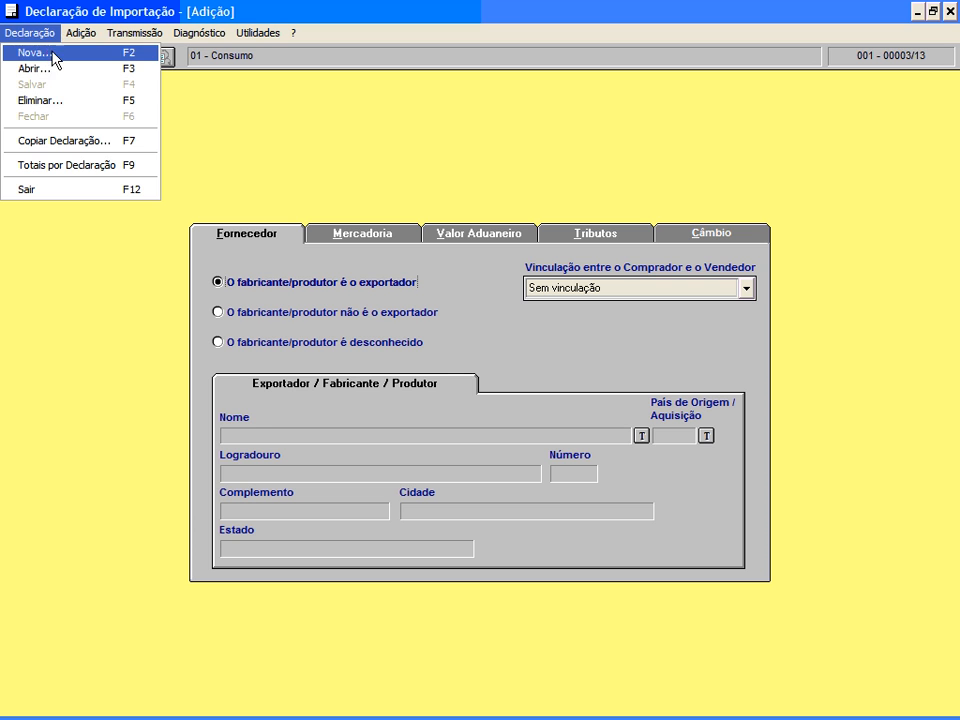
pyautogui.click(240, 141)
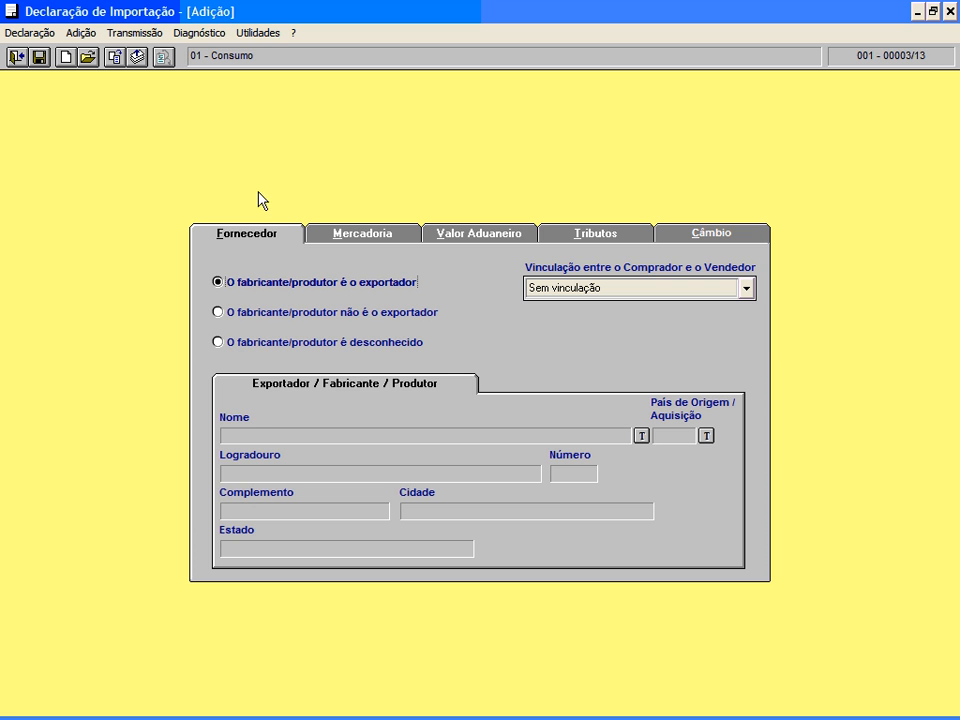
pyautogui.press('alt')
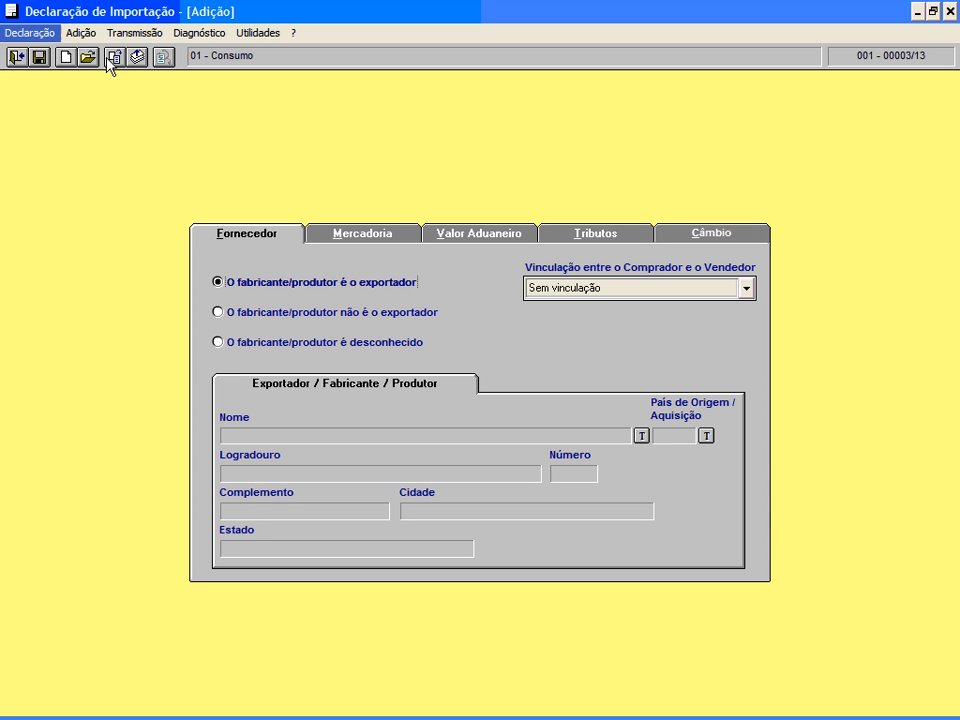